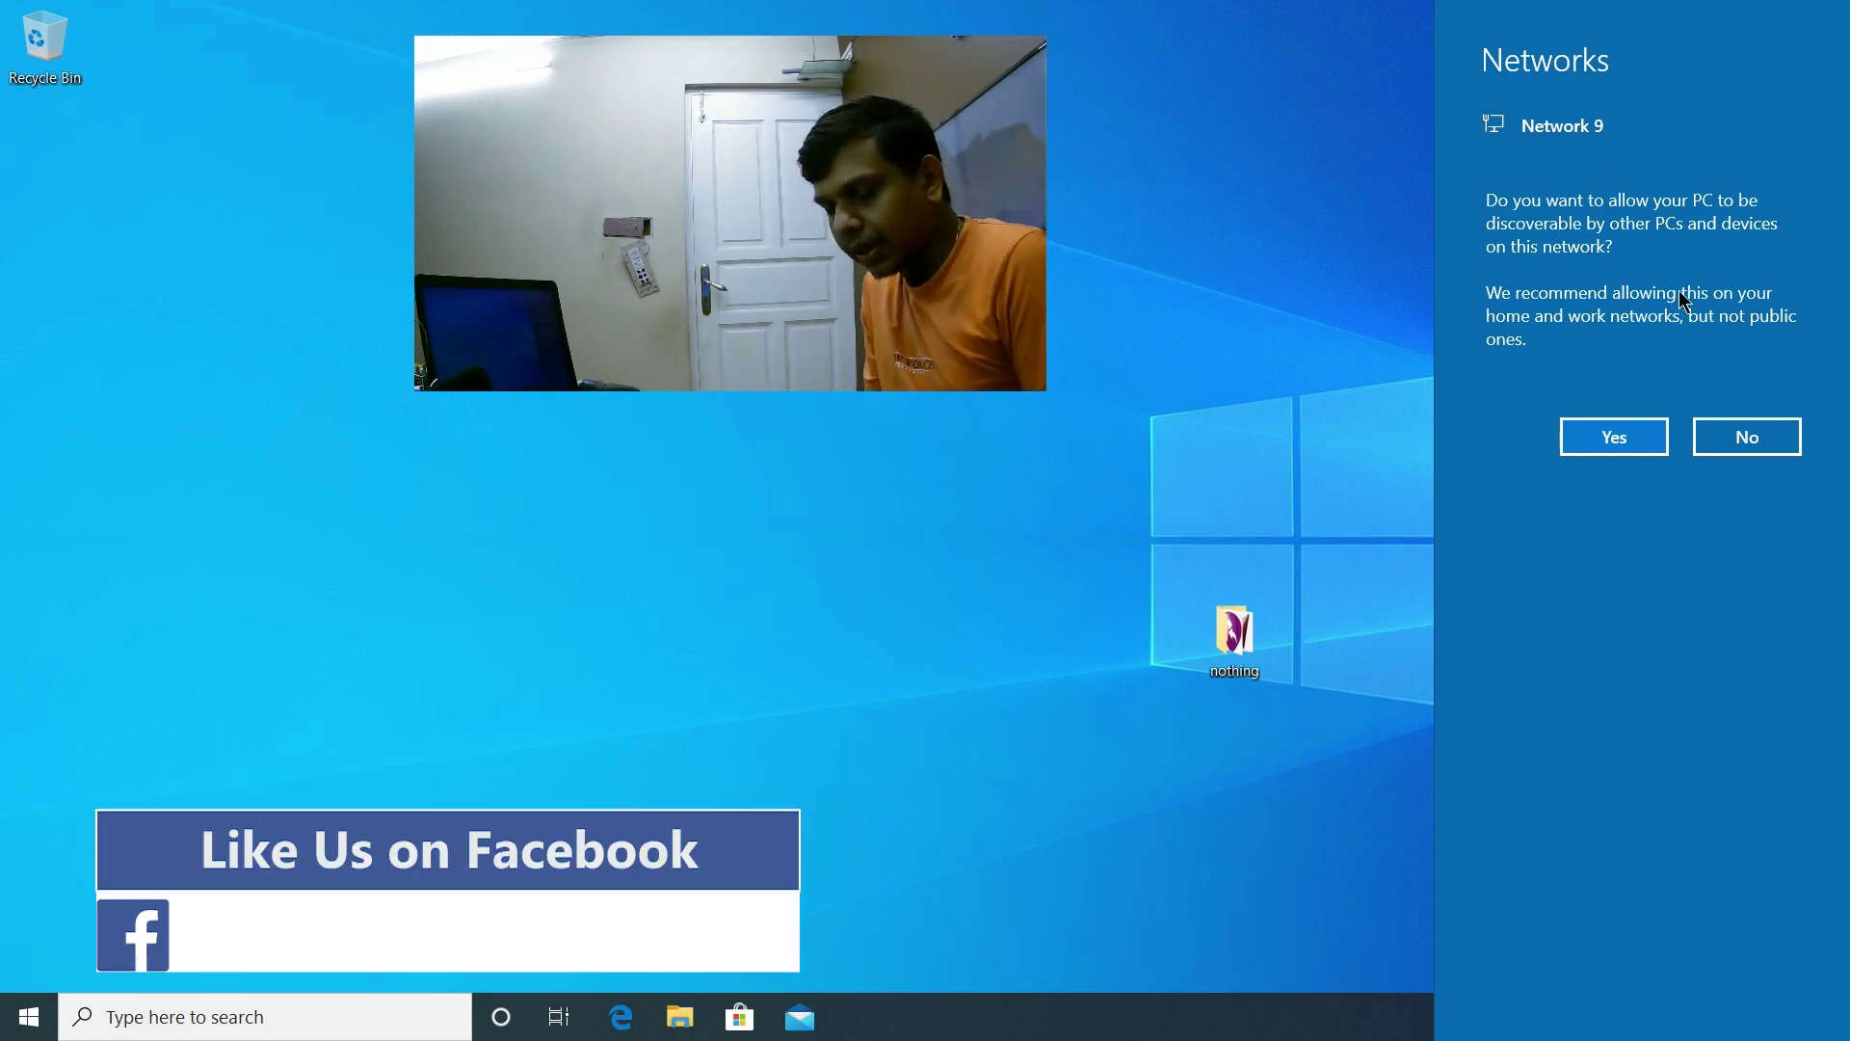
# - Make the PC discoverable on Network 9, then show and close the hidden tray icons
pyautogui.click(1606, 449)
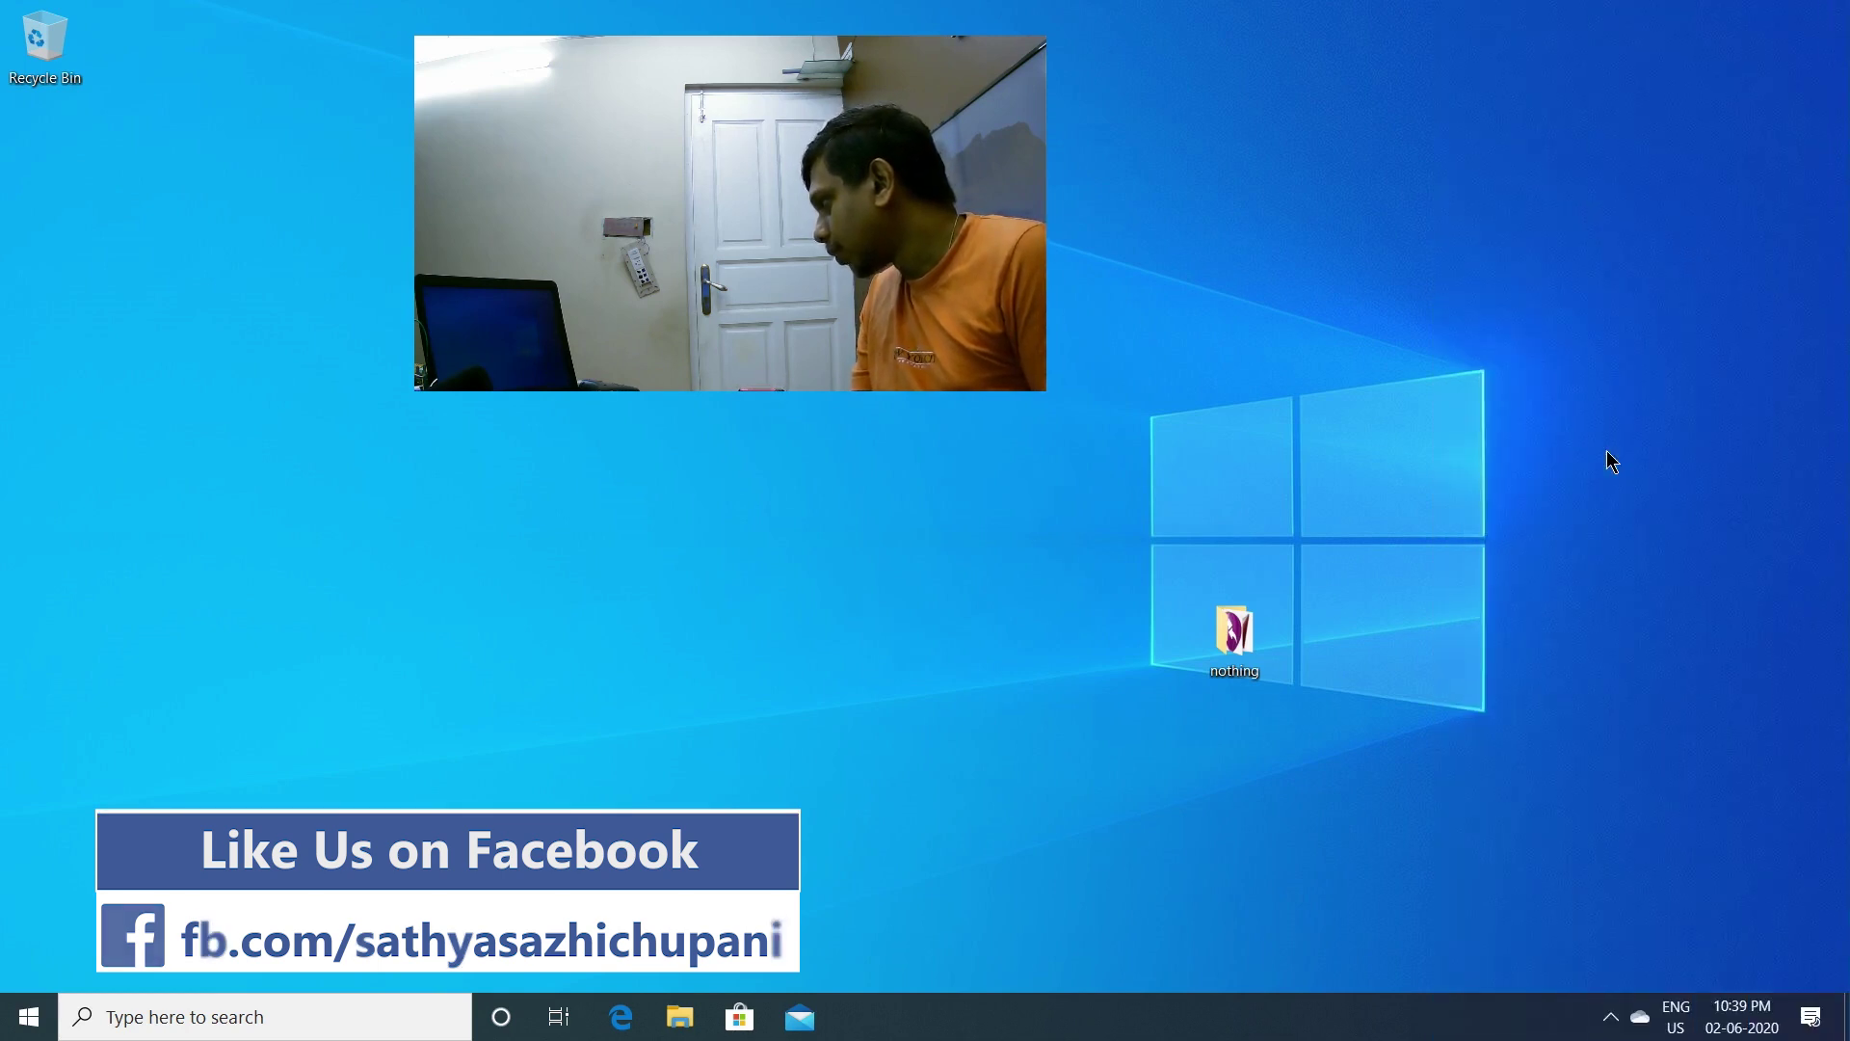
pyautogui.click(1615, 1032)
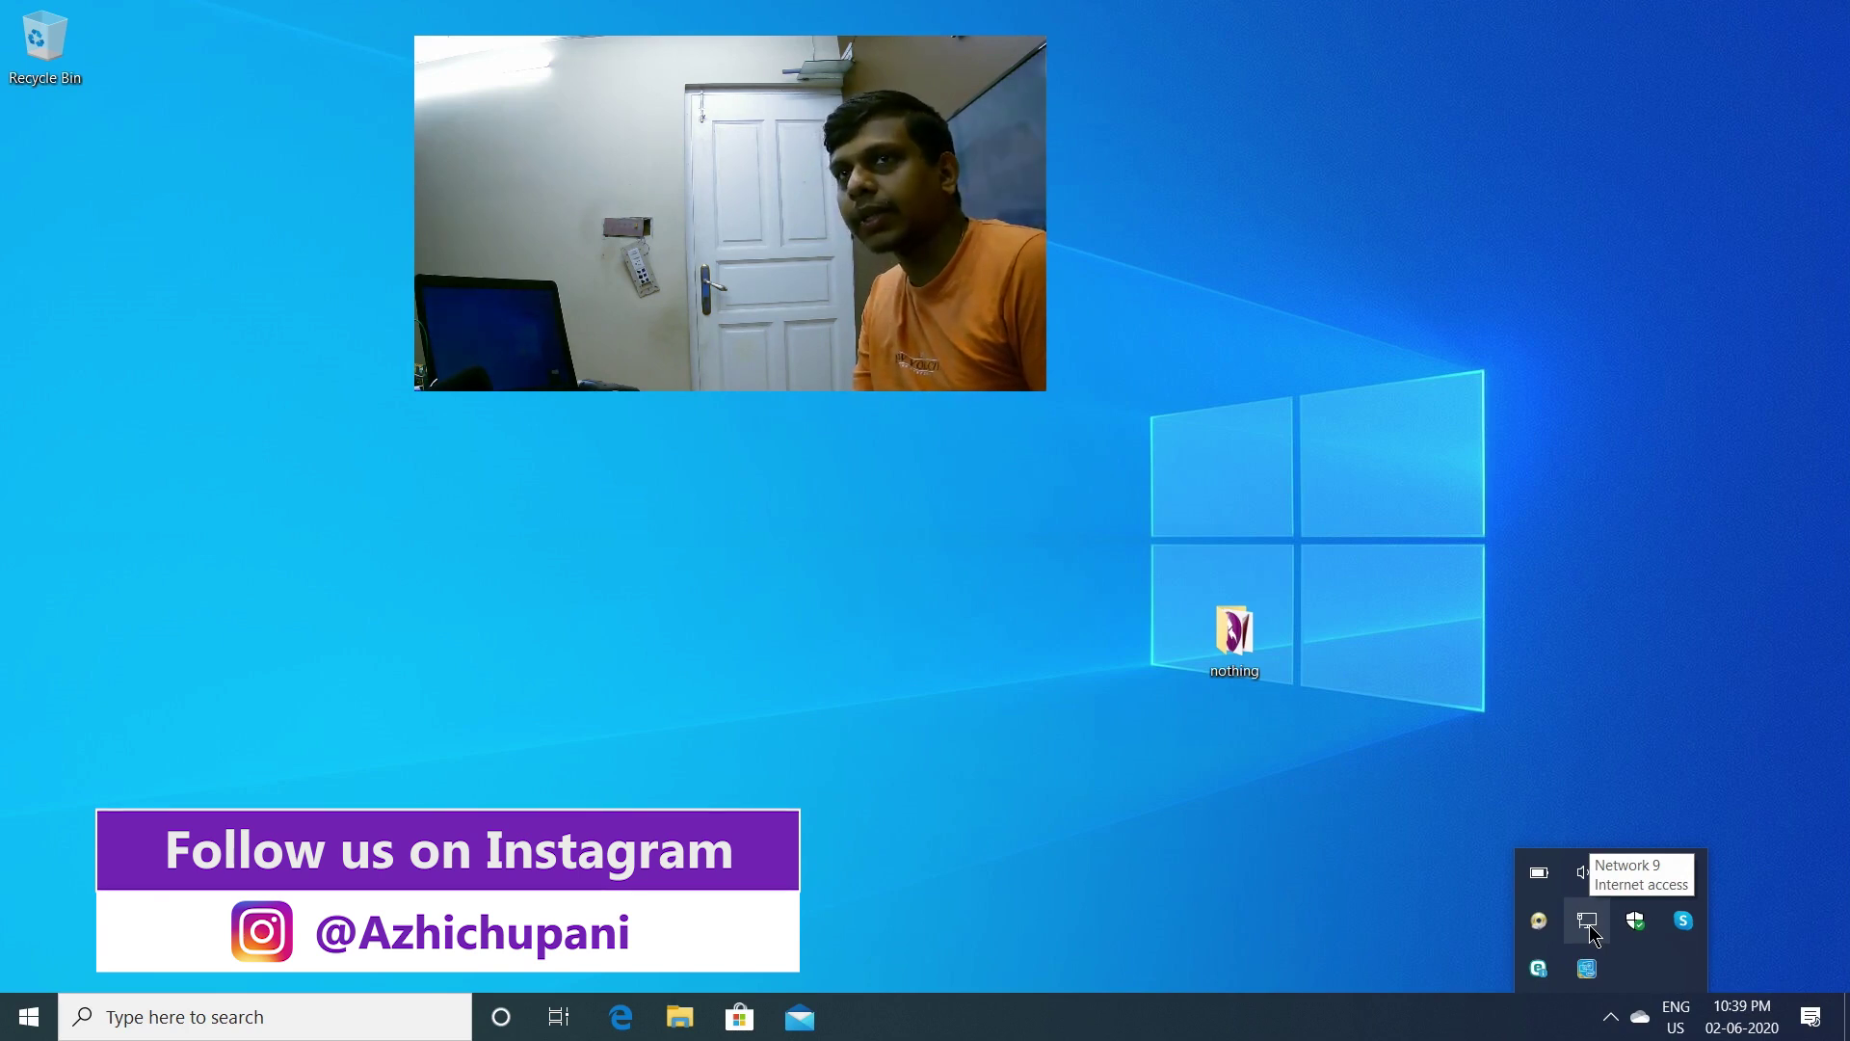
pyautogui.click(1222, 882)
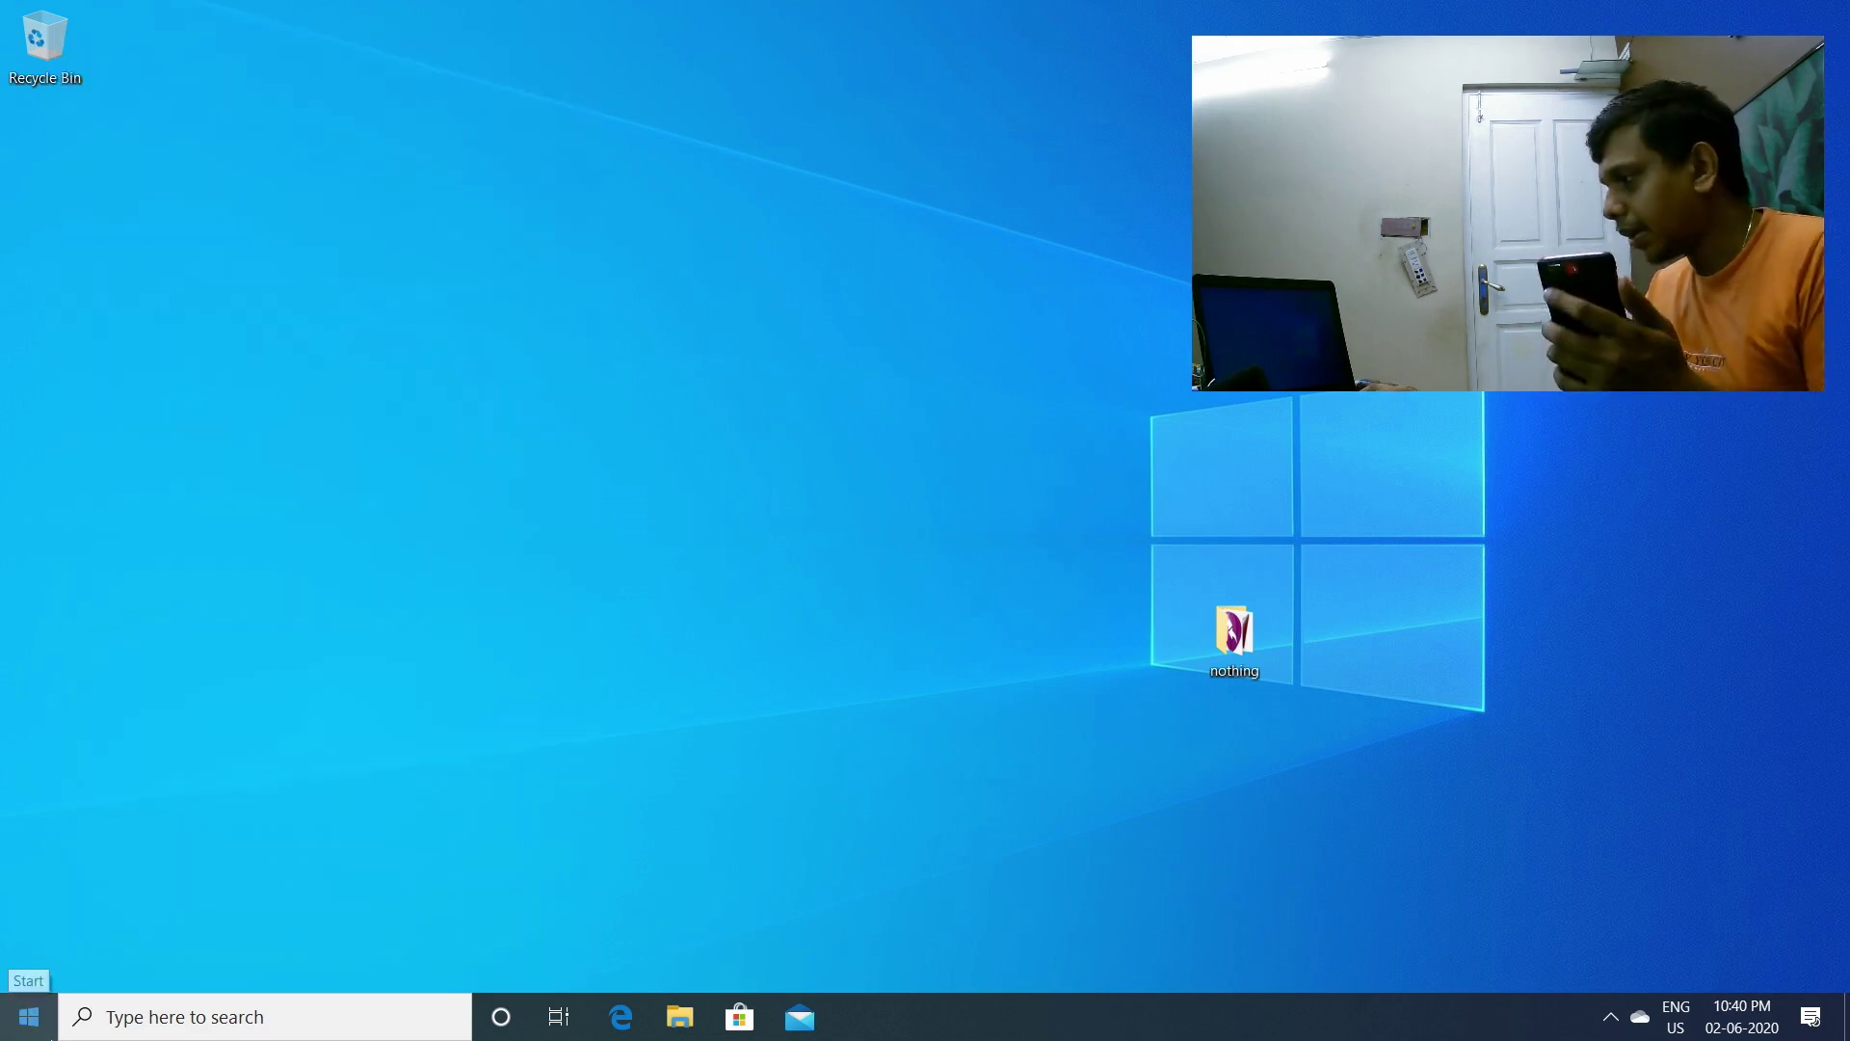
# - Search Google in Chrome for 'iv cam for windows'
pyautogui.click(29, 1017)
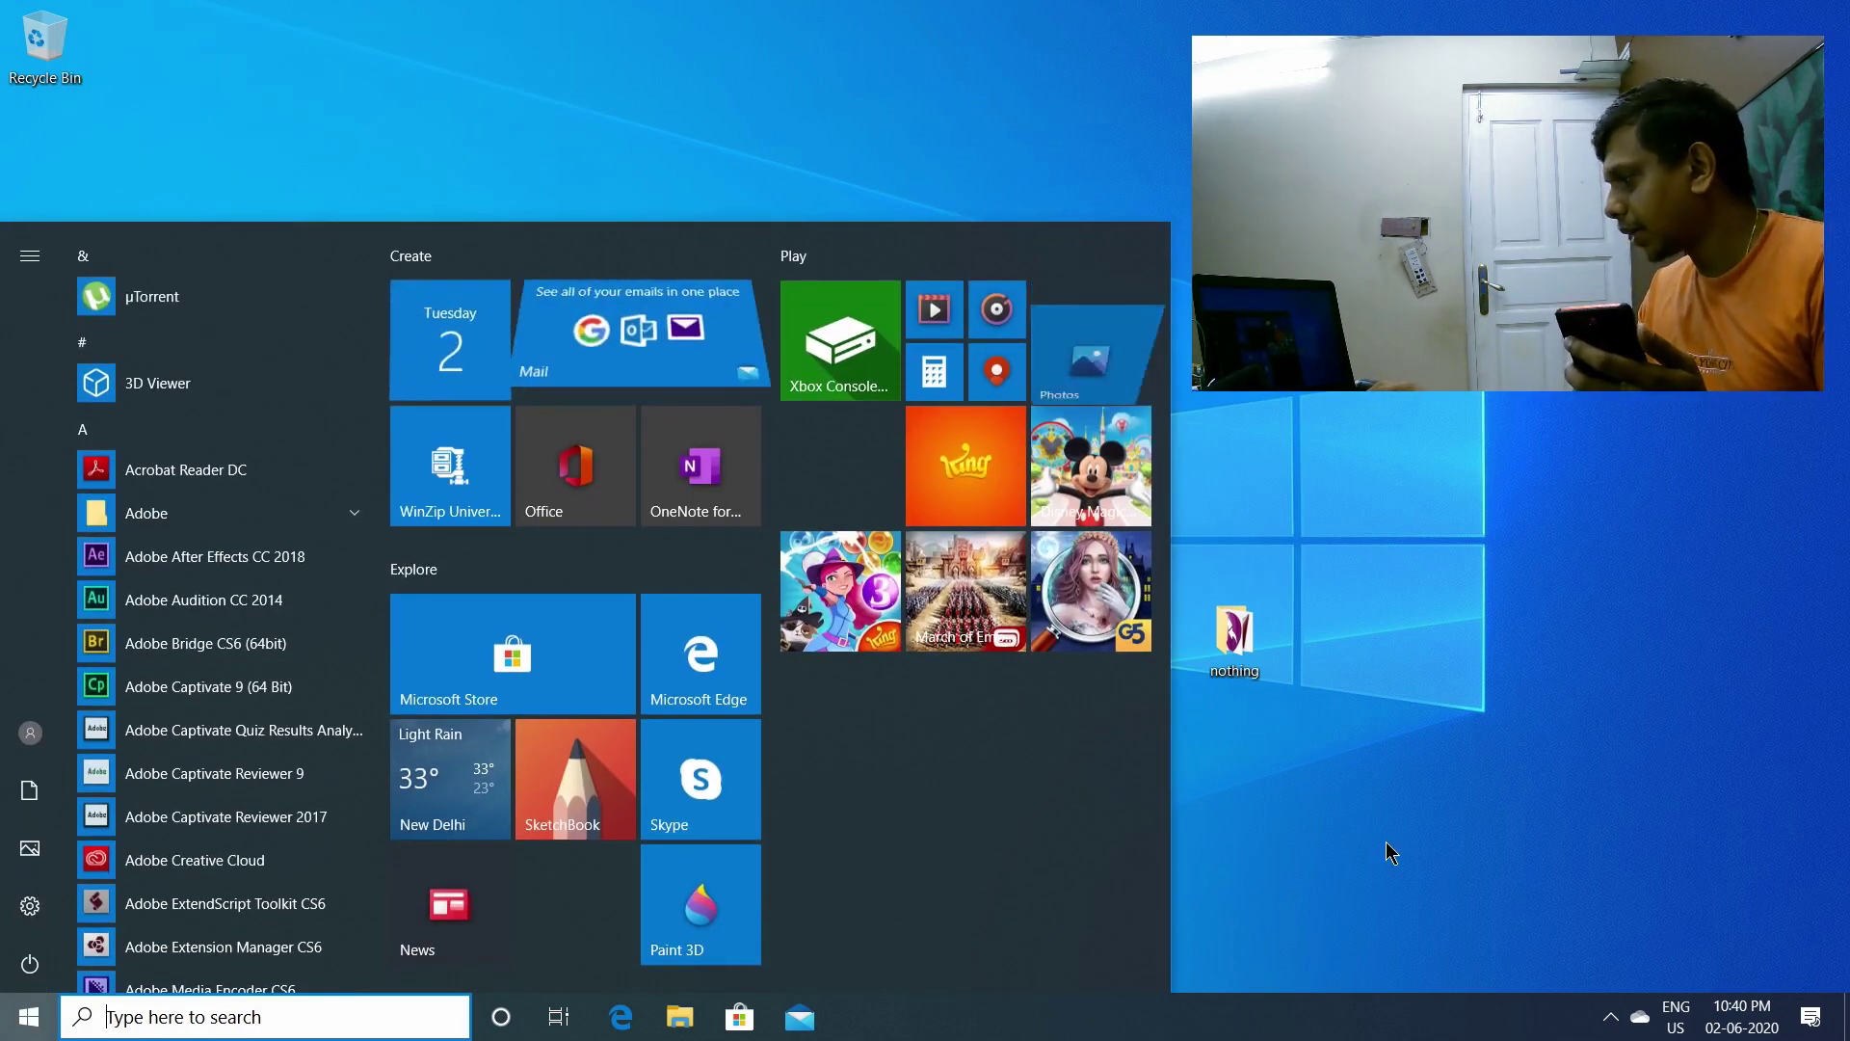
pyautogui.click(1391, 852)
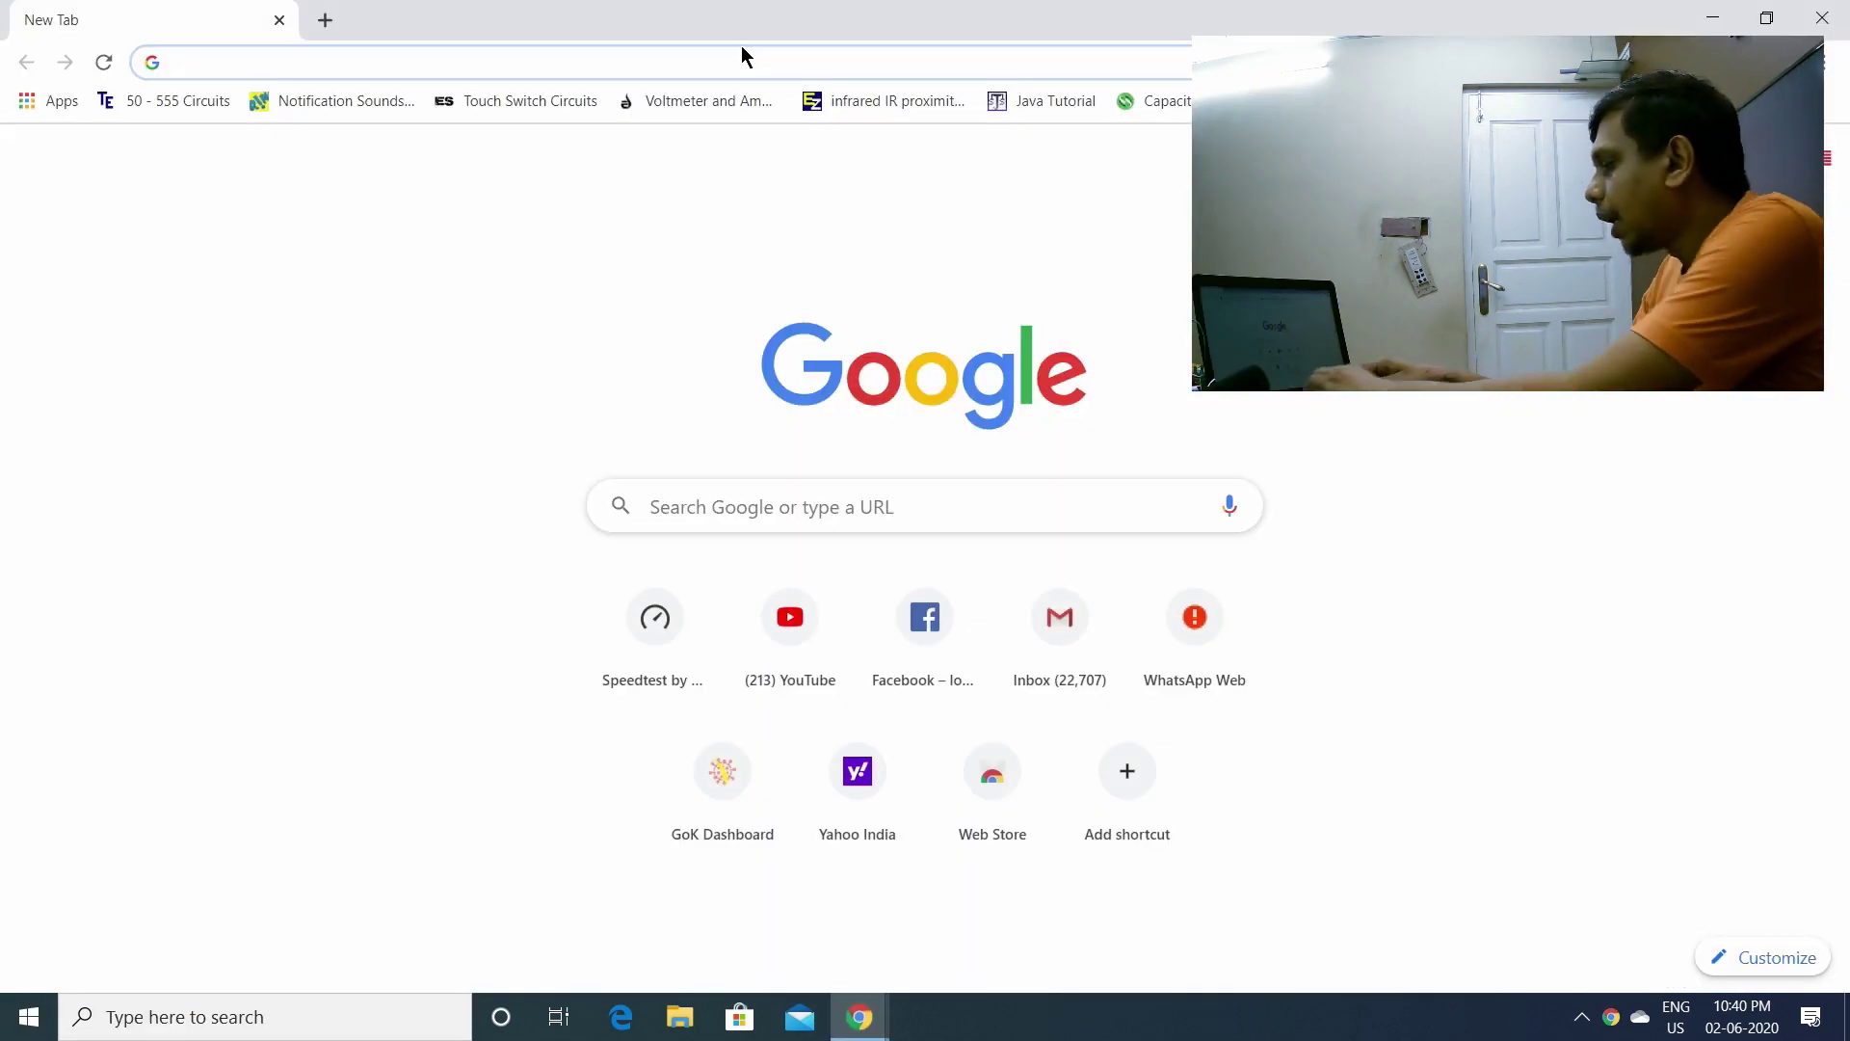
pyautogui.write('iv cam fo')
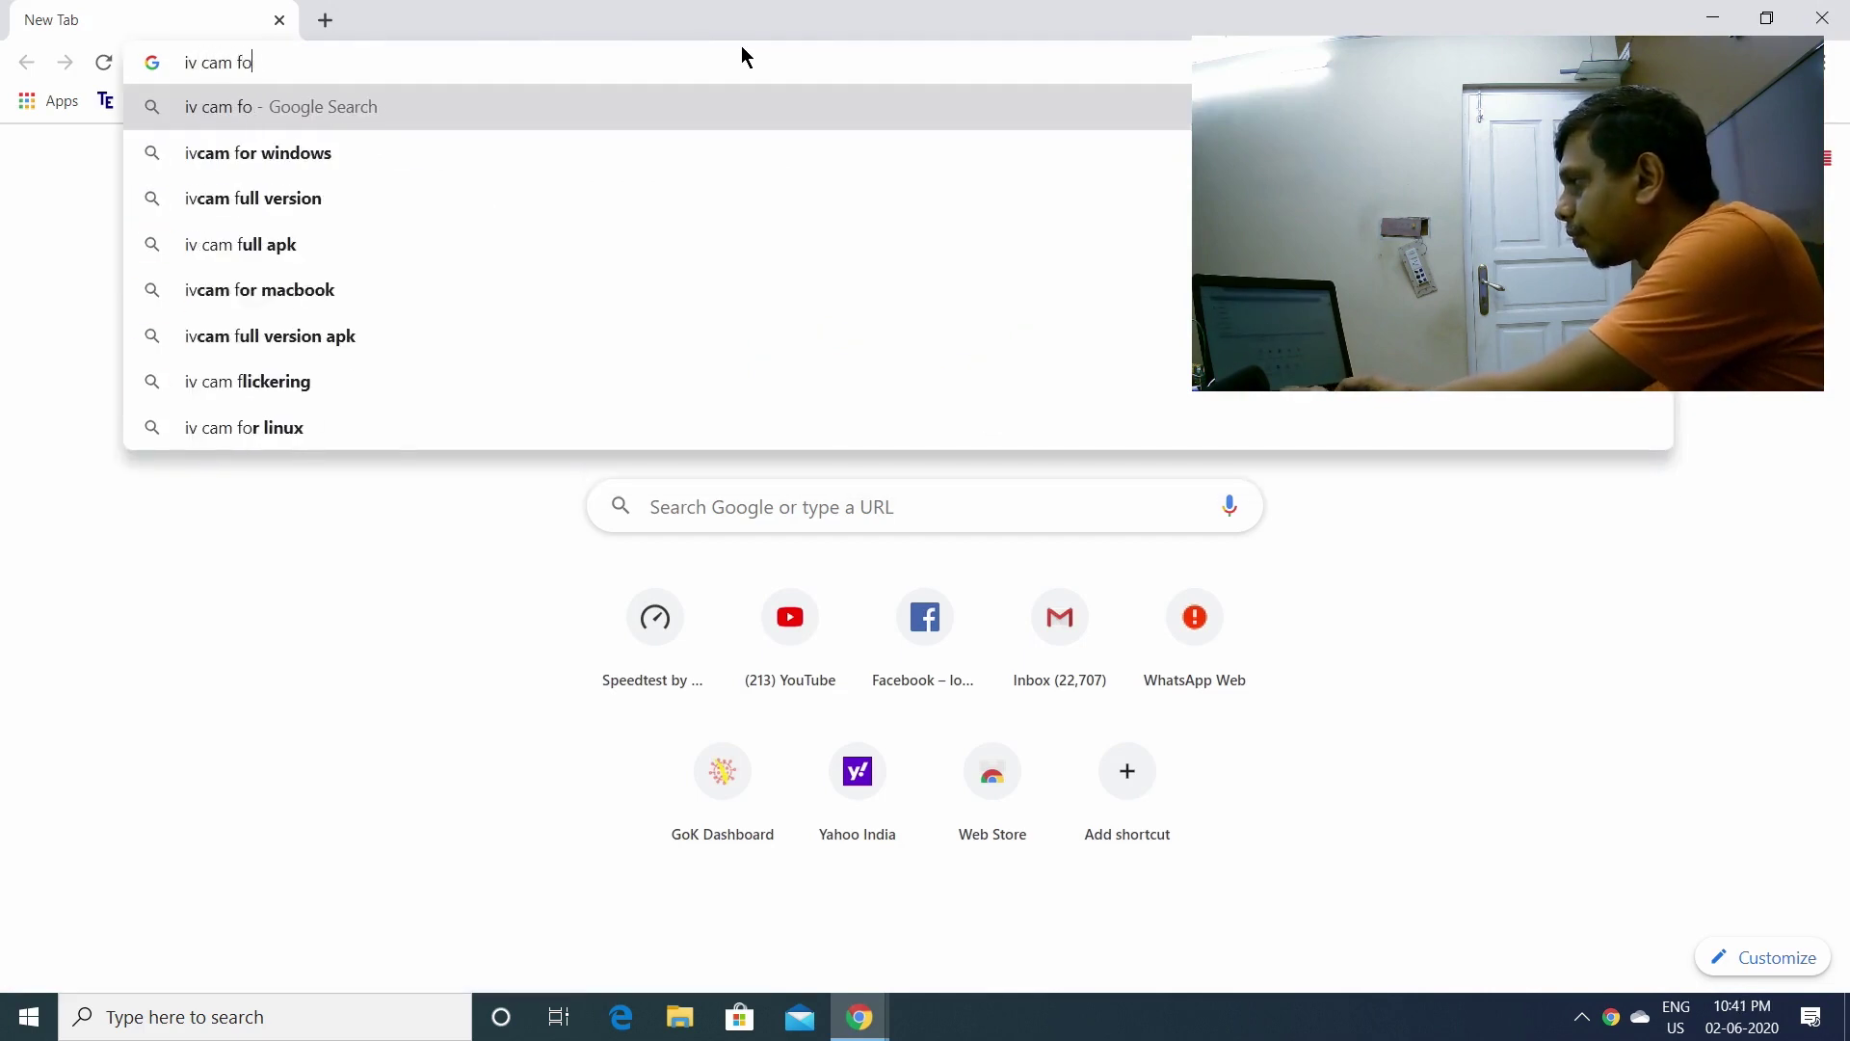
pyautogui.write('r windows')
pyautogui.press('Return')
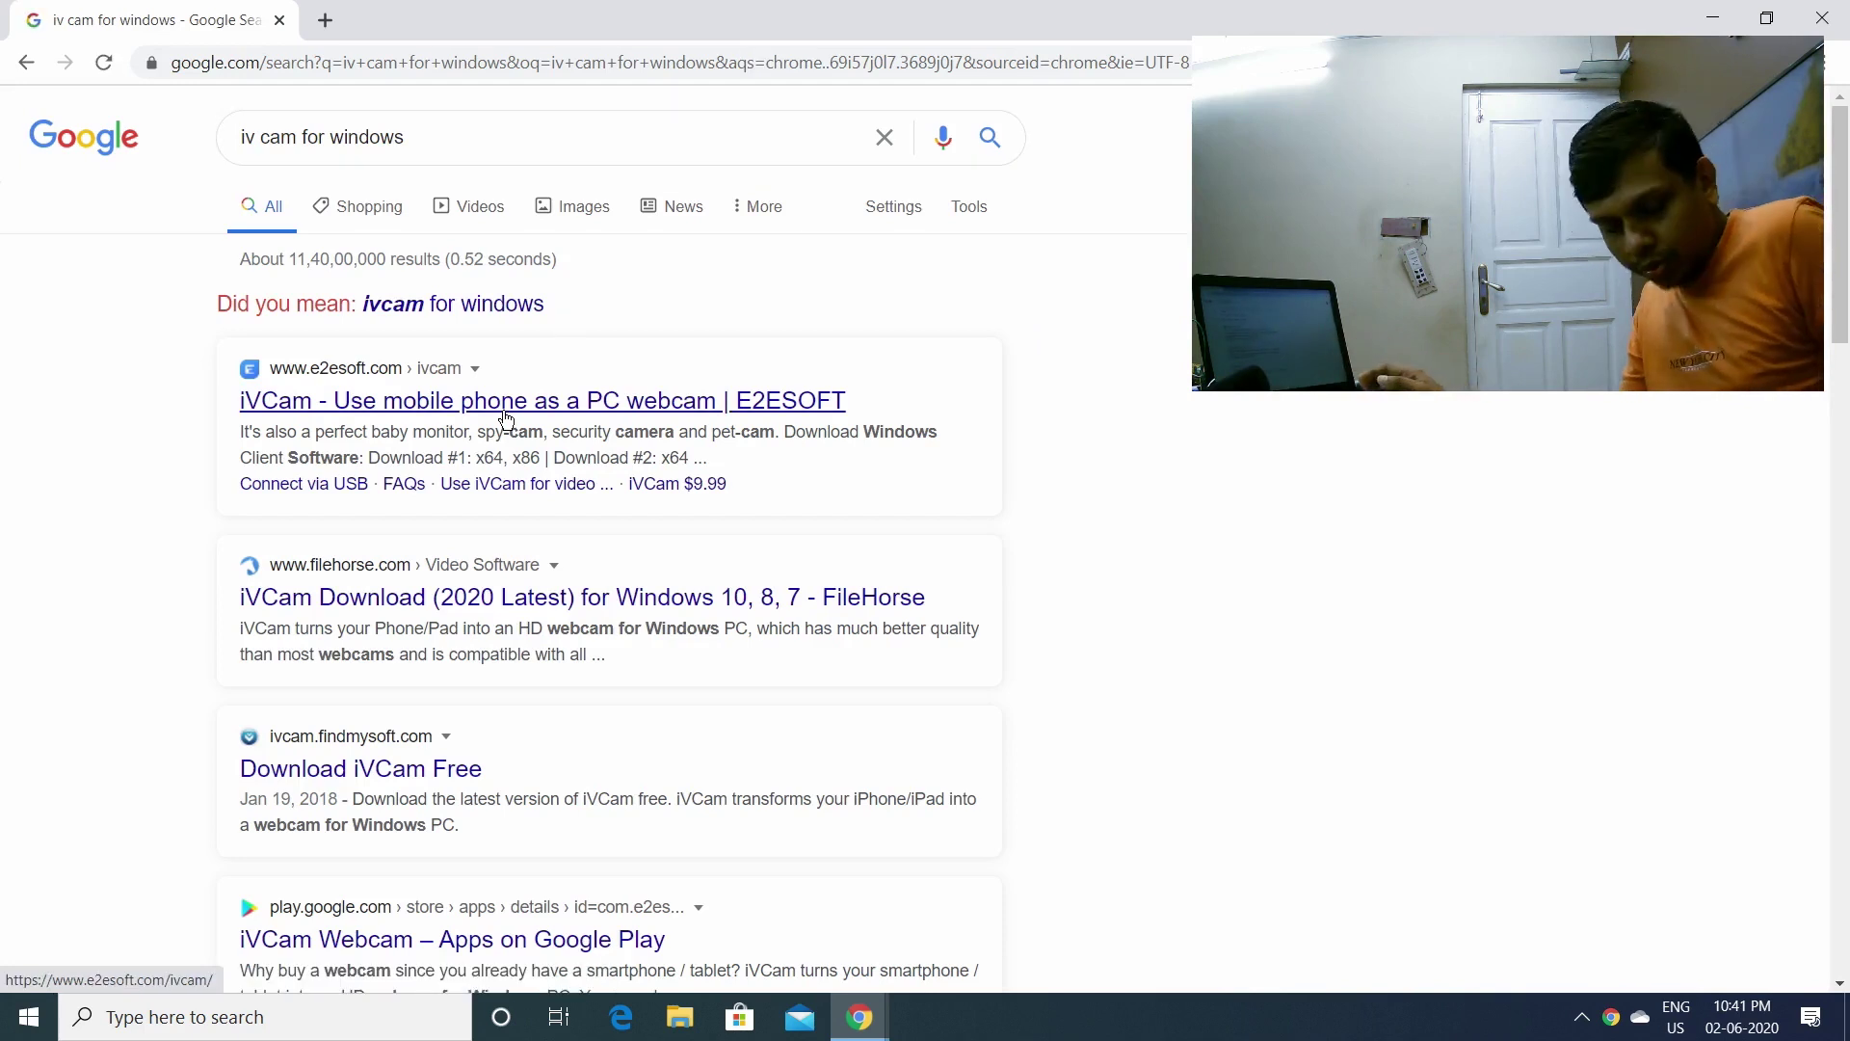
# - Open the E2ESOFT iVCam result and scroll down to the Windows client download section
pyautogui.click(501, 417)
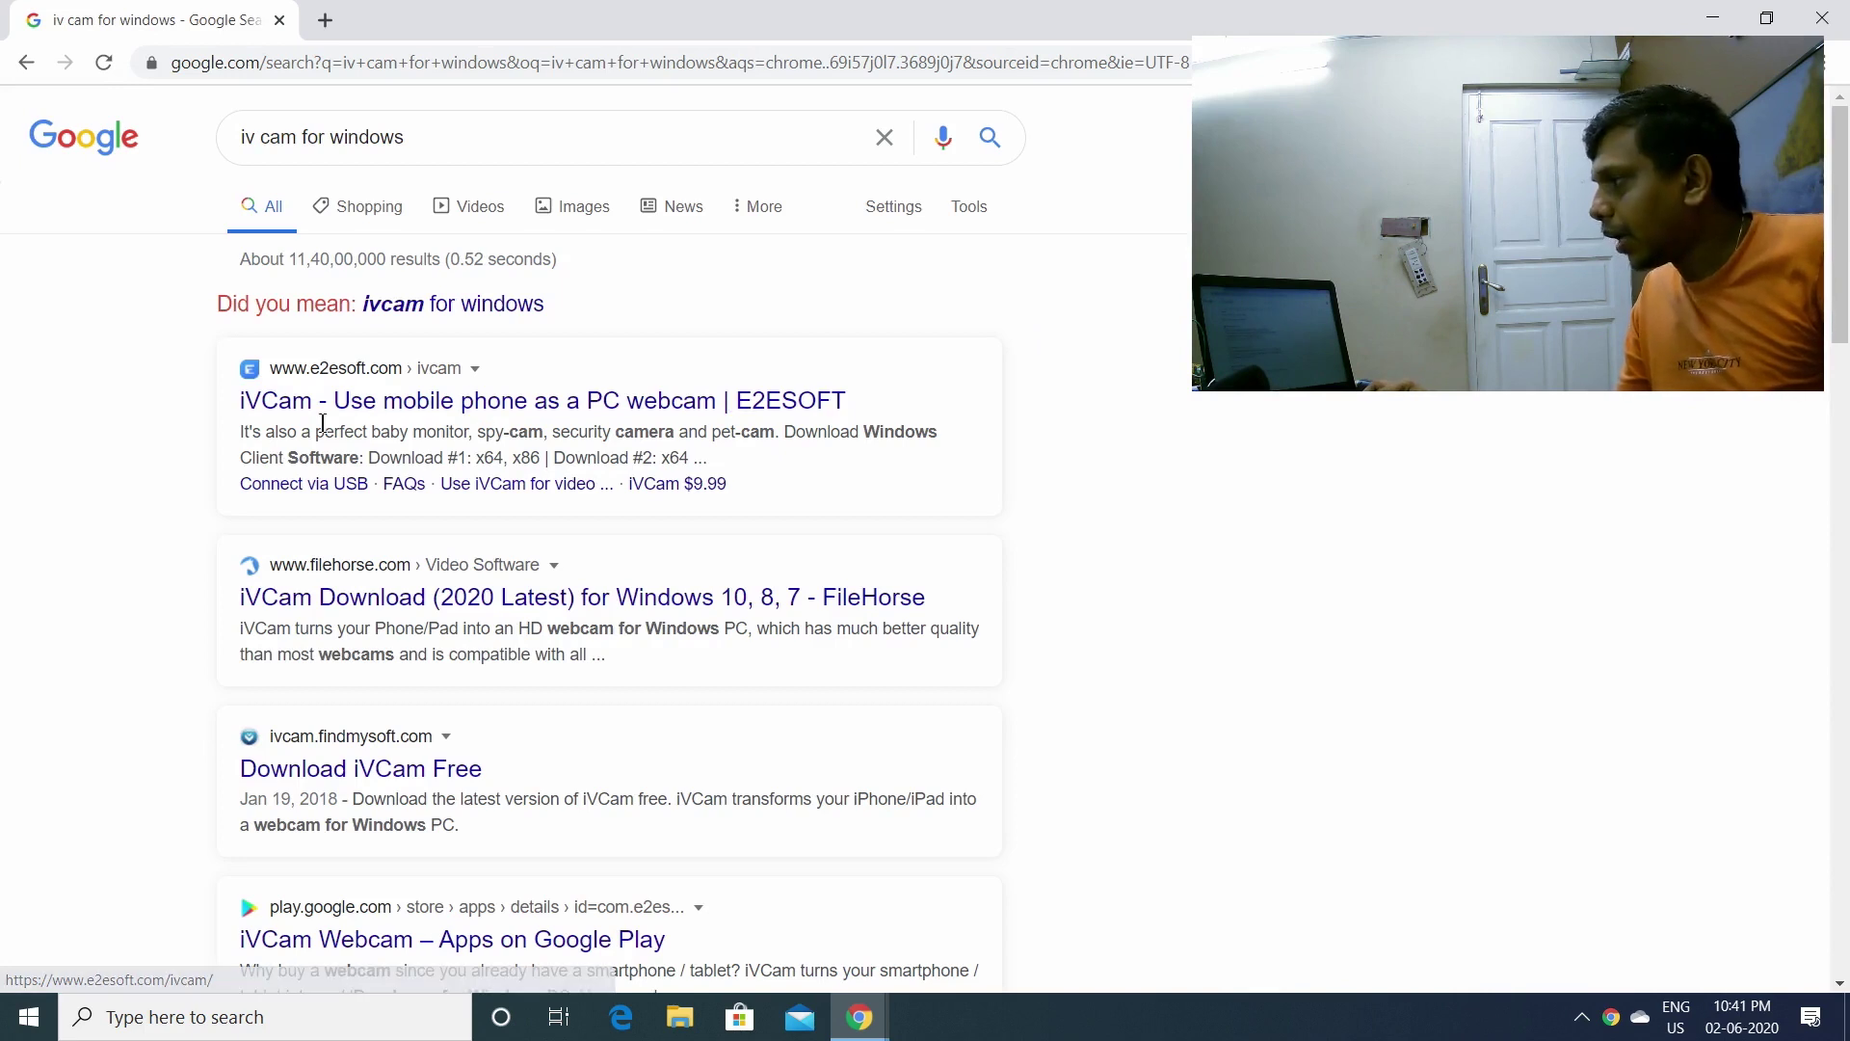
pyautogui.click(489, 409)
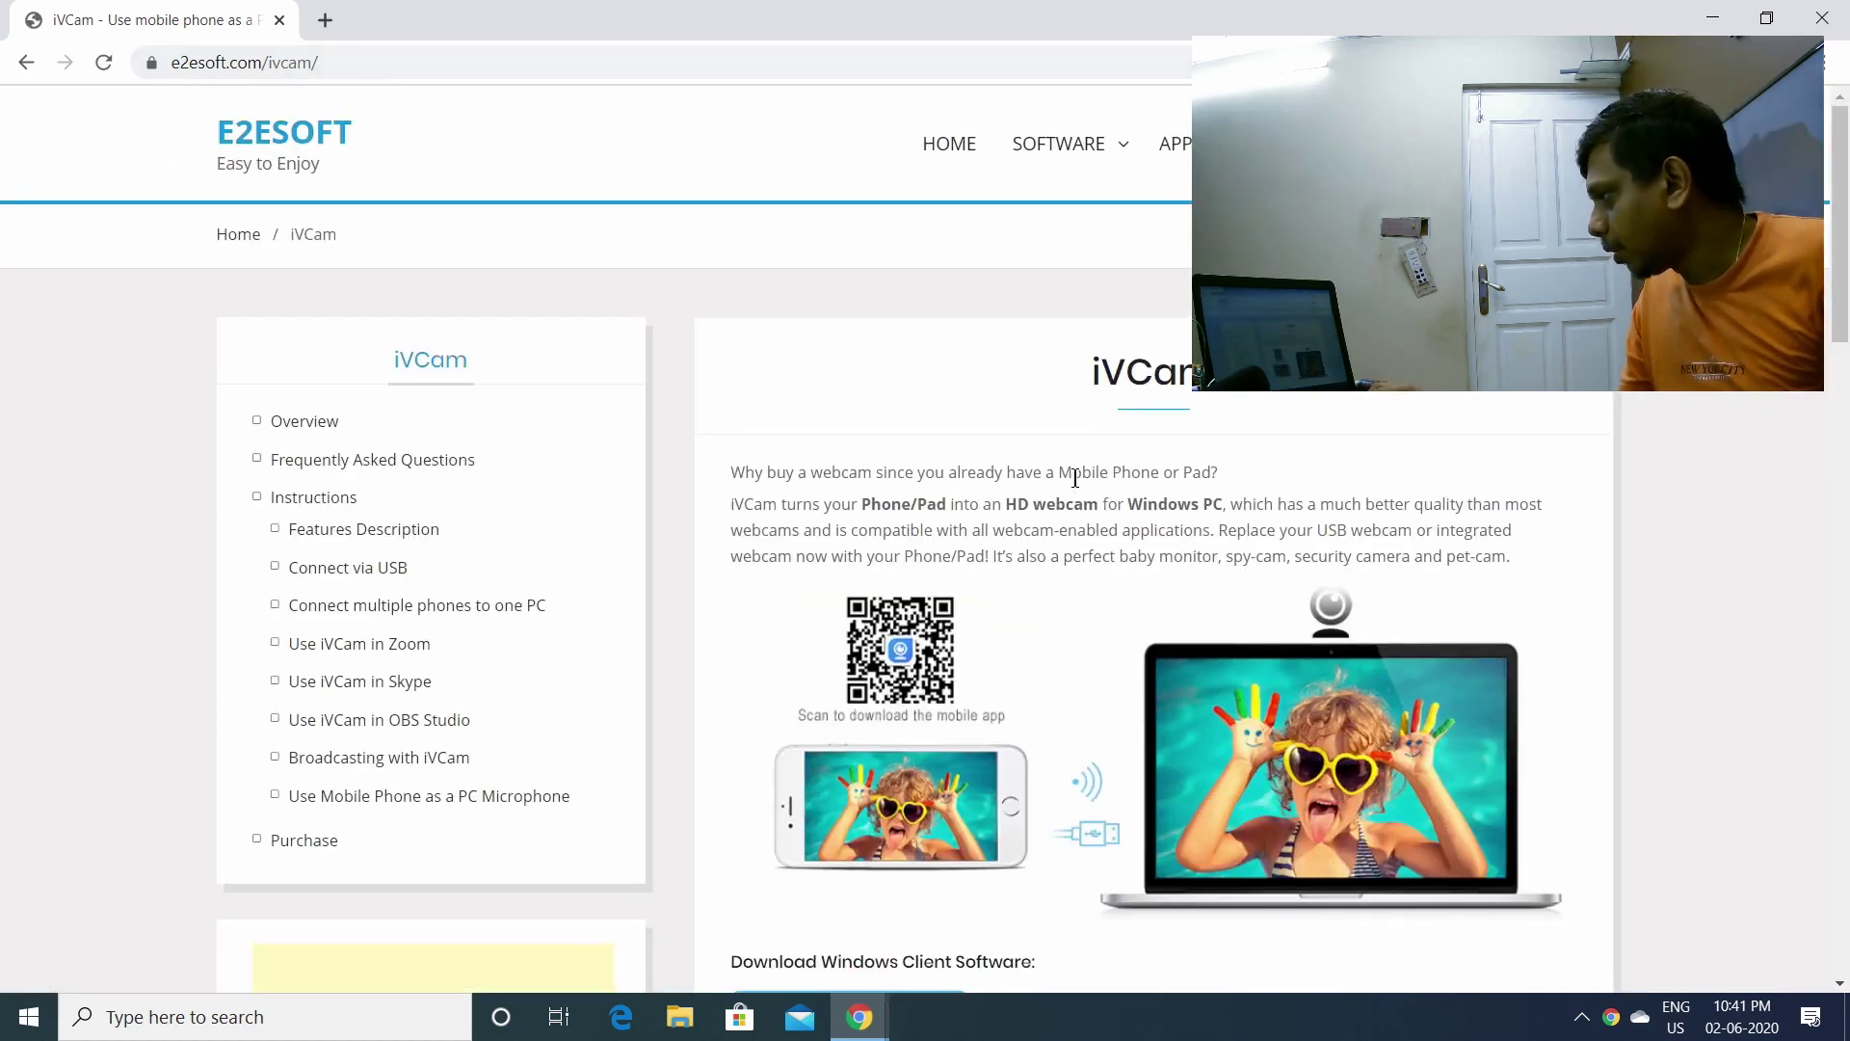
pyautogui.scroll(-4, 1075, 477)
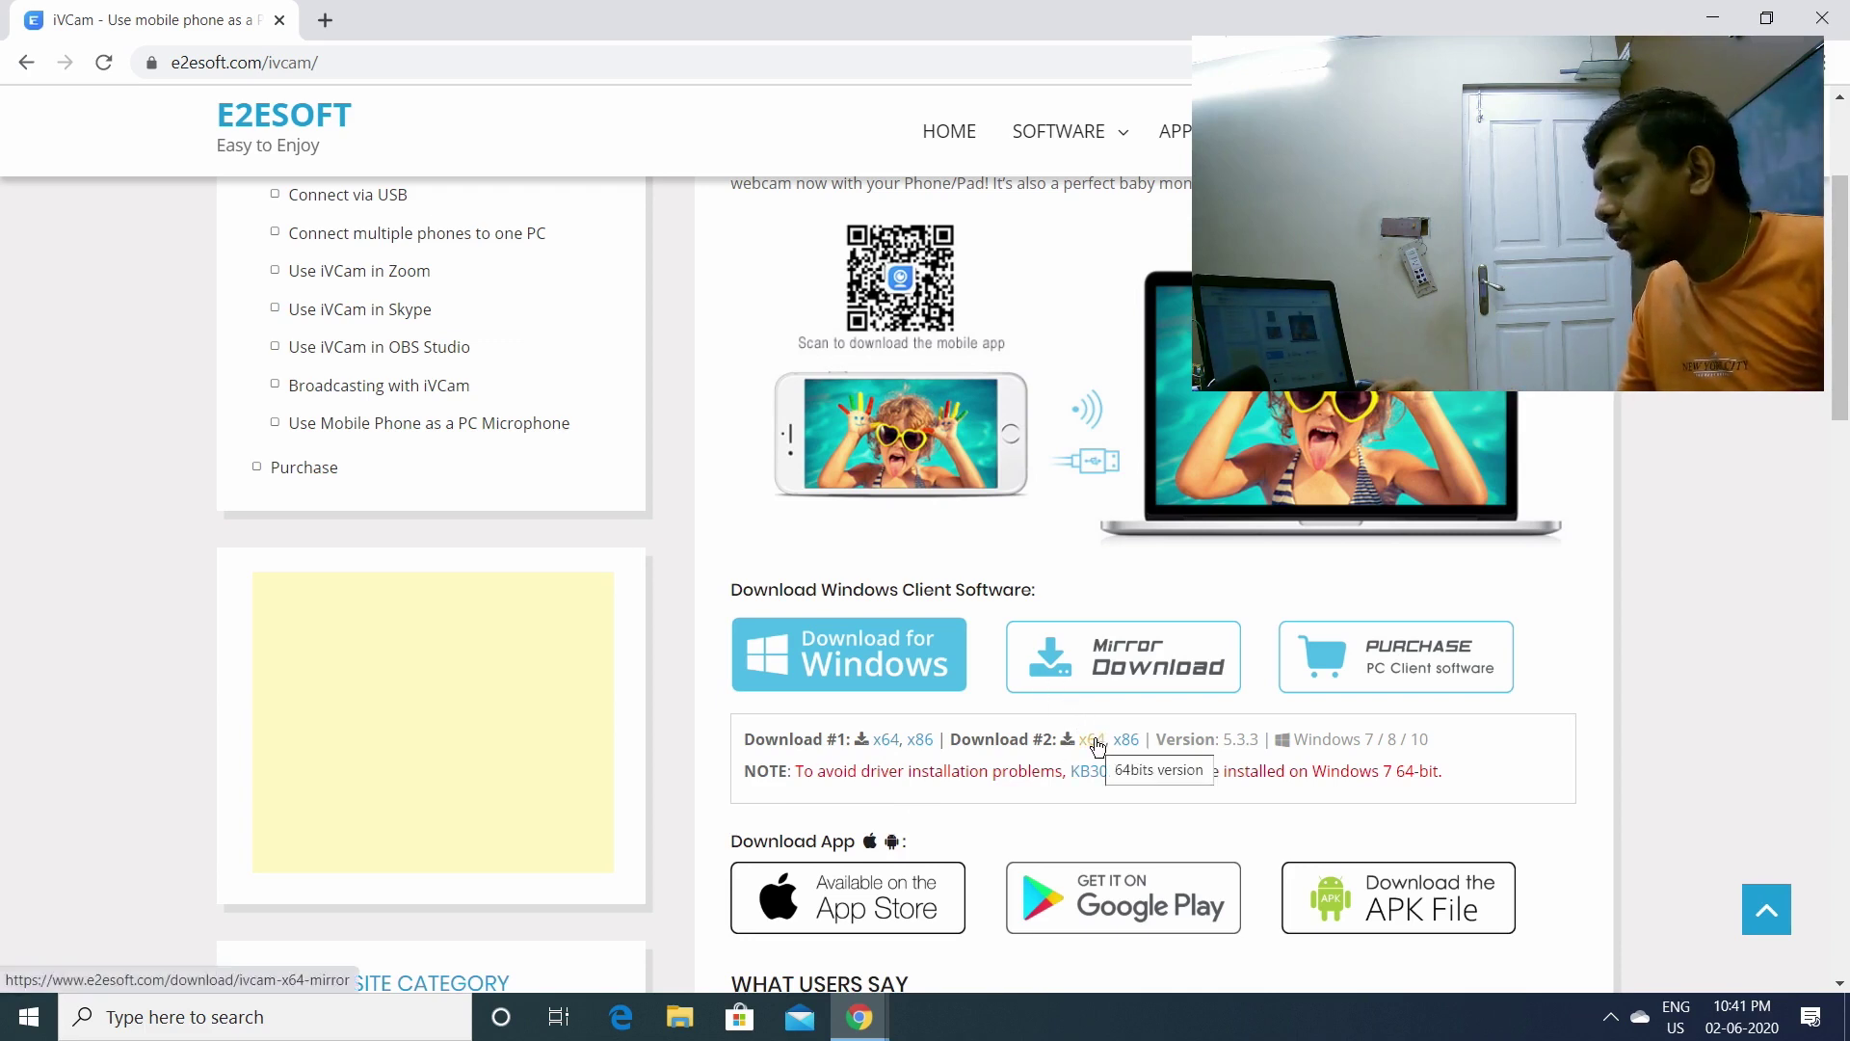
pyautogui.rightClick(23, 1020)
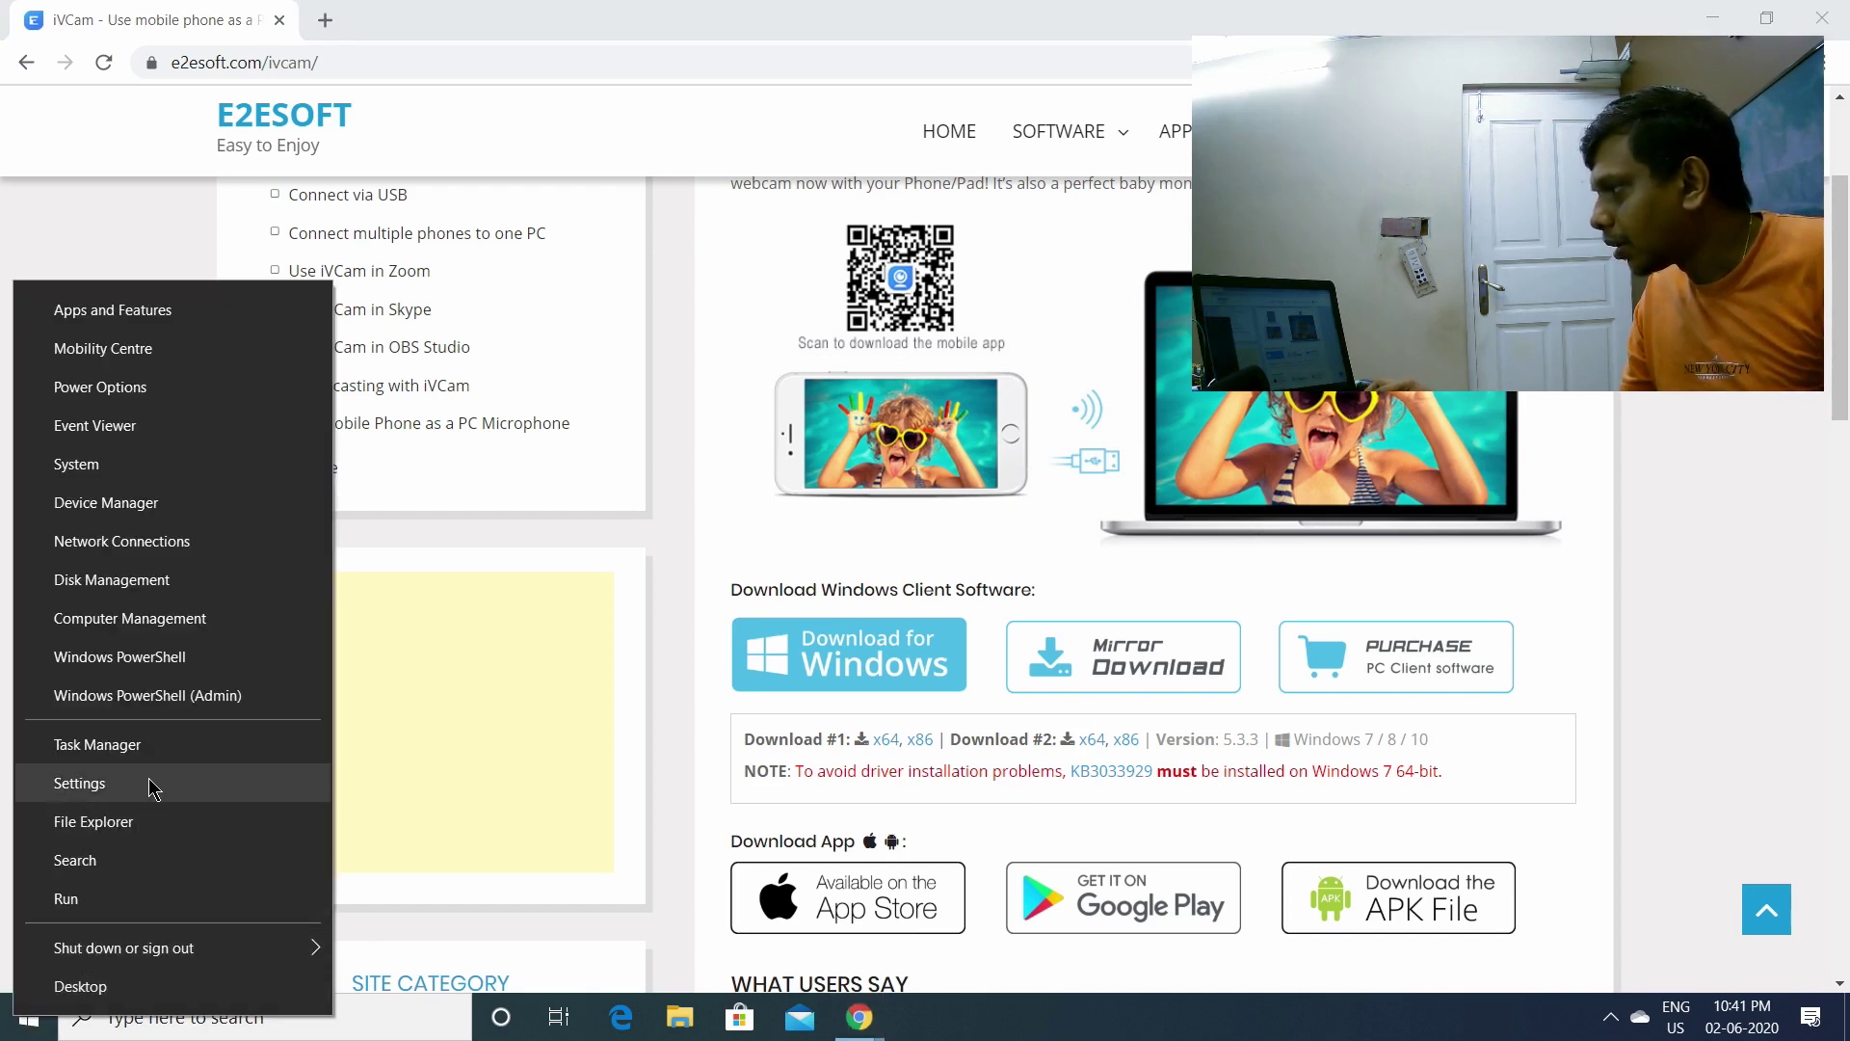
pyautogui.click(144, 474)
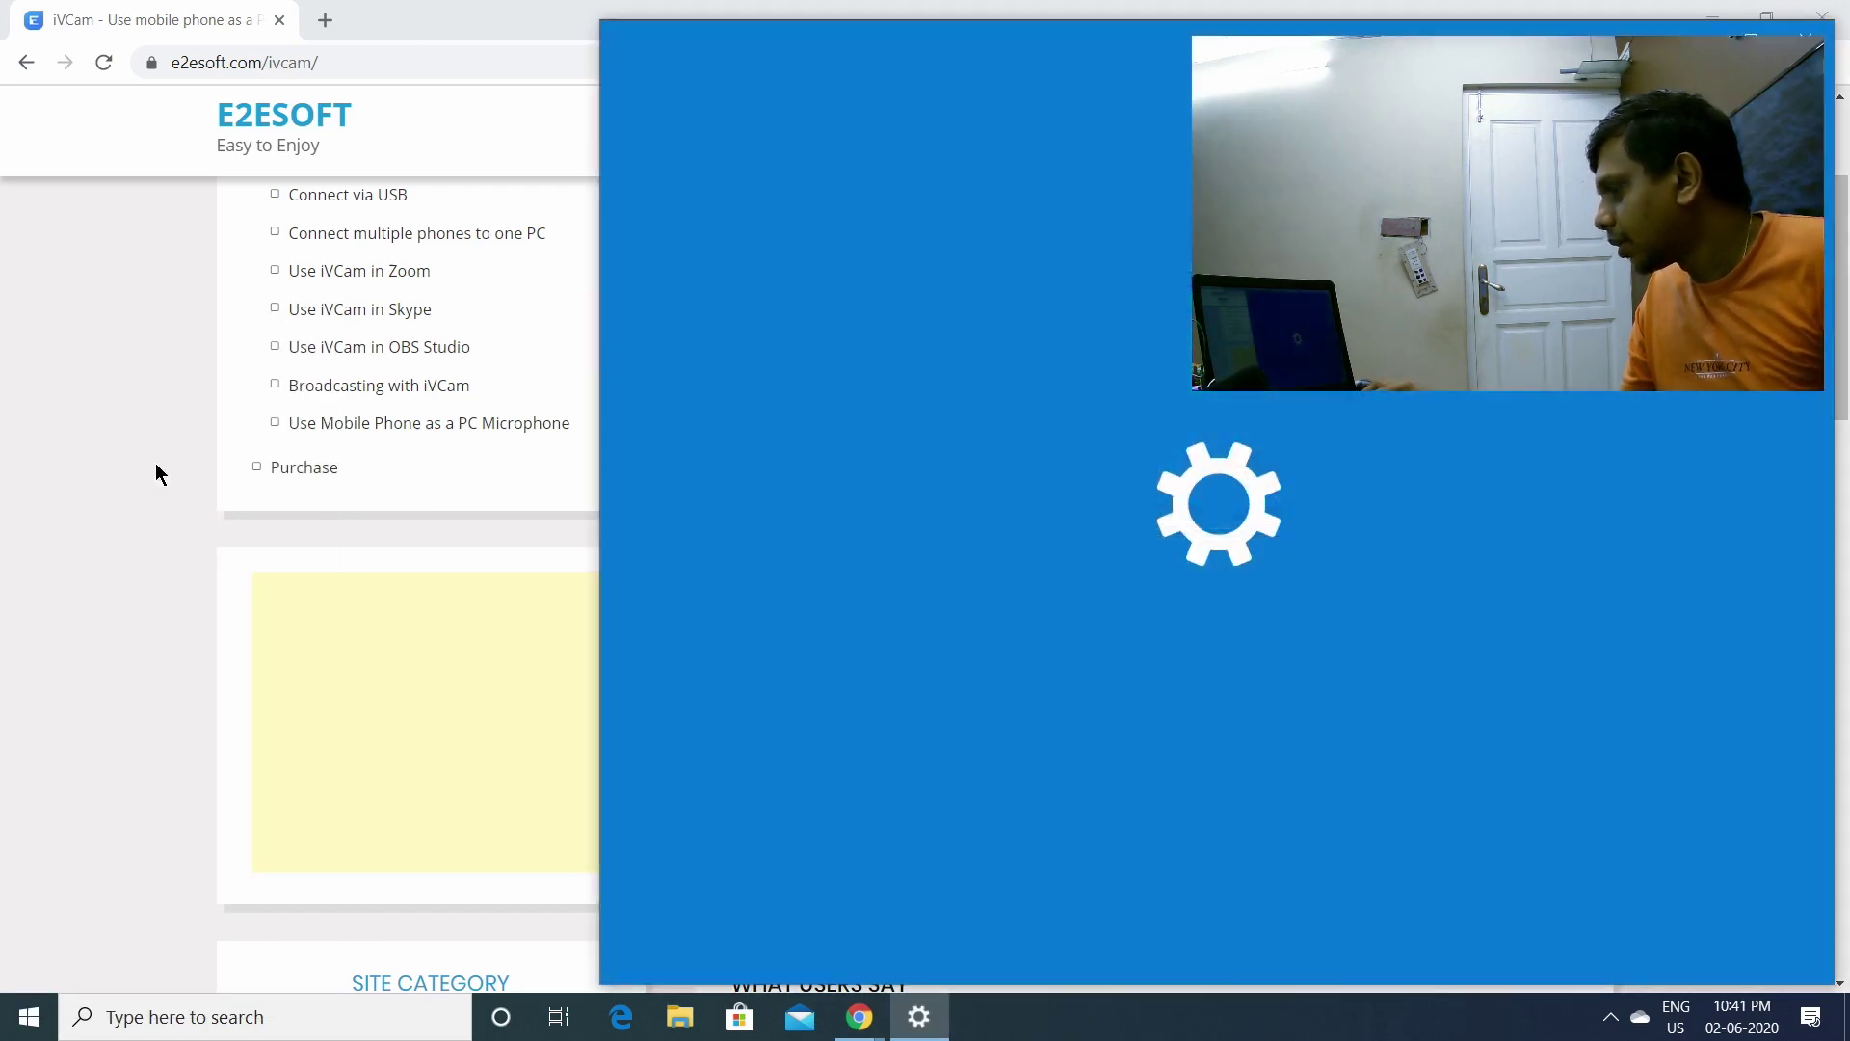
pyautogui.scroll(-1, 1350, 592)
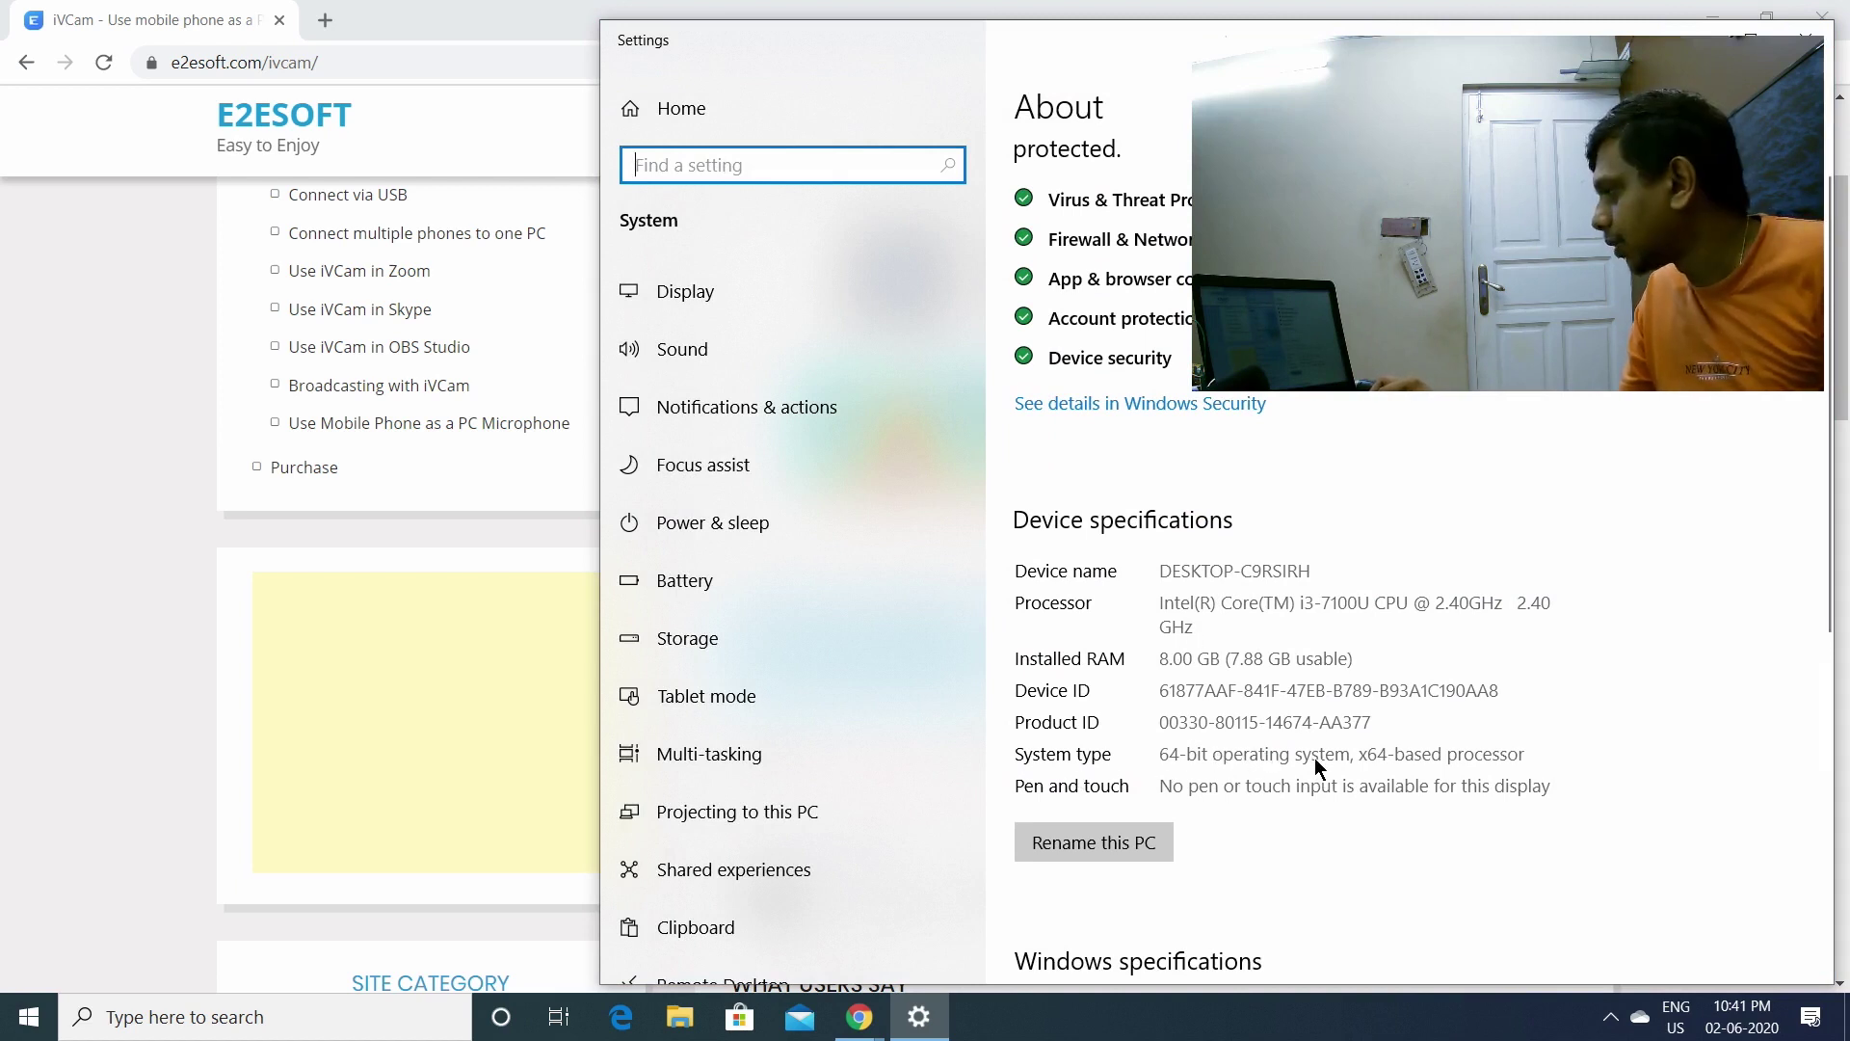
pyautogui.click(1810, 34)
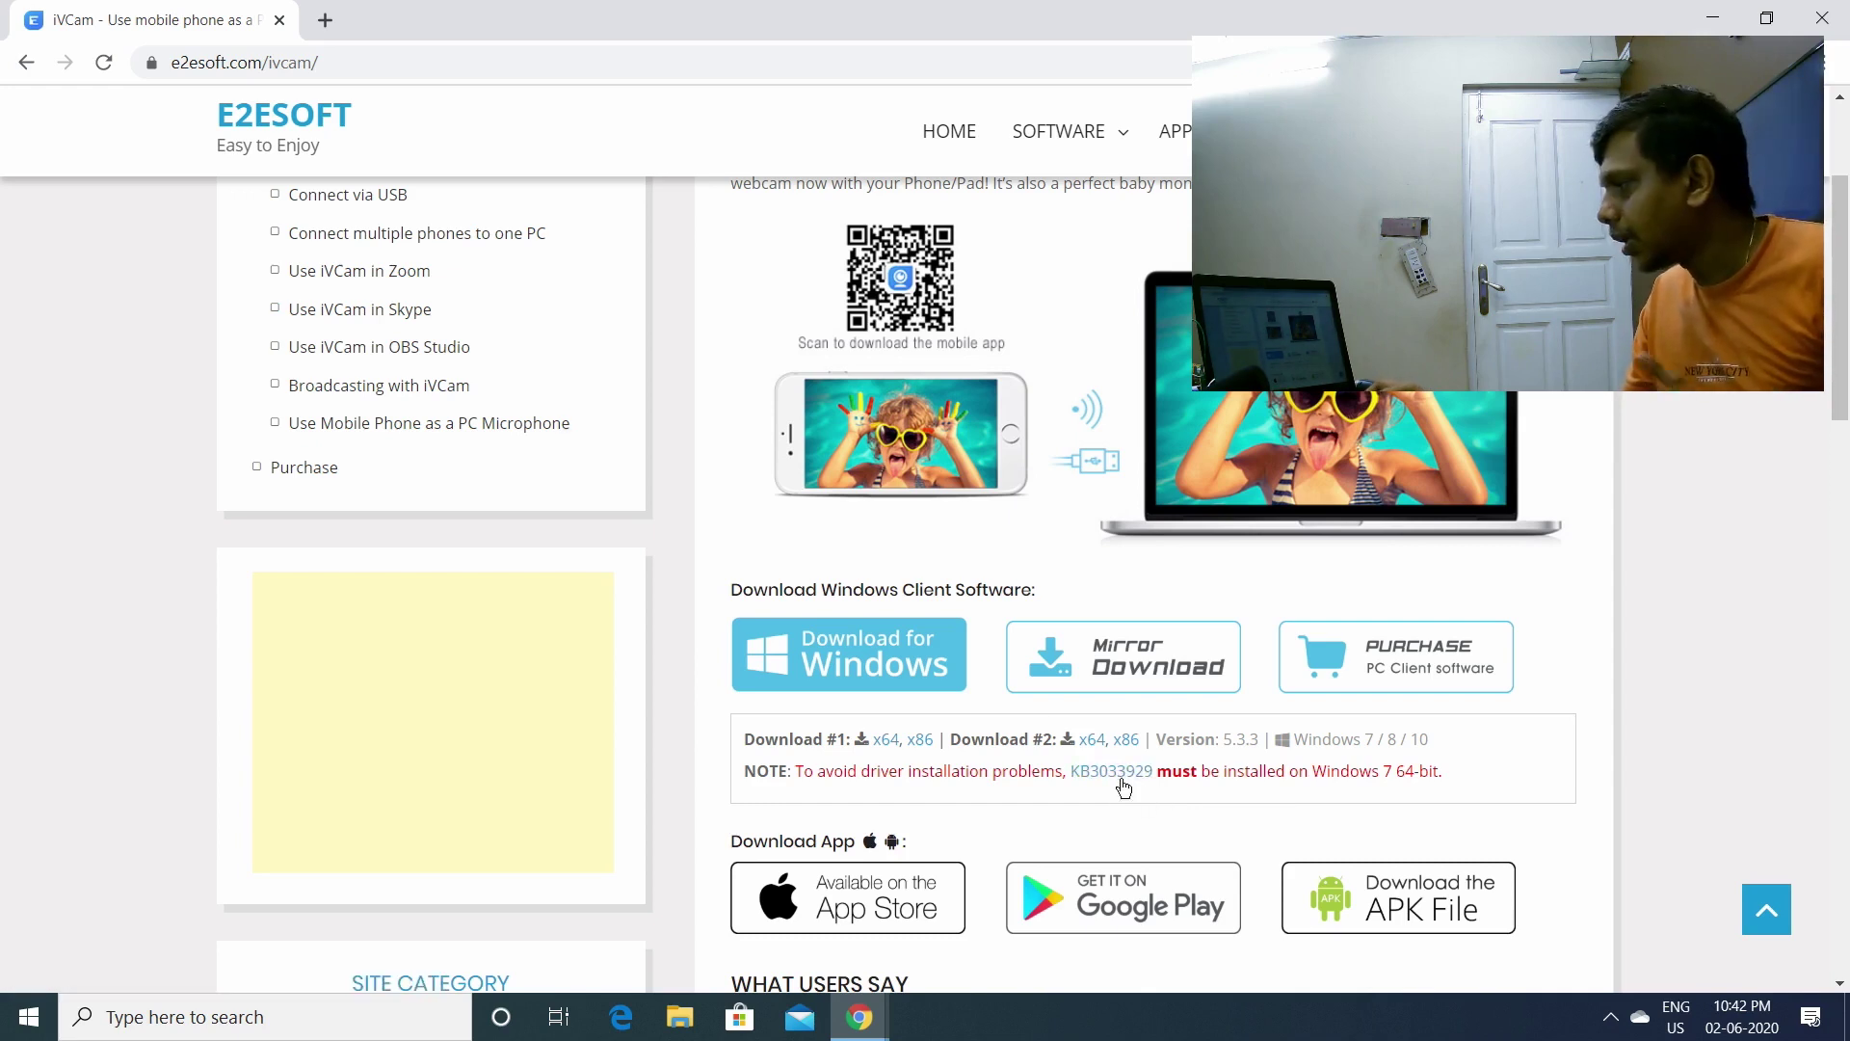
# - Download the x64 installer iVCam_x64_v5.3.3.exe from Download #2 and save it
pyautogui.click(1100, 750)
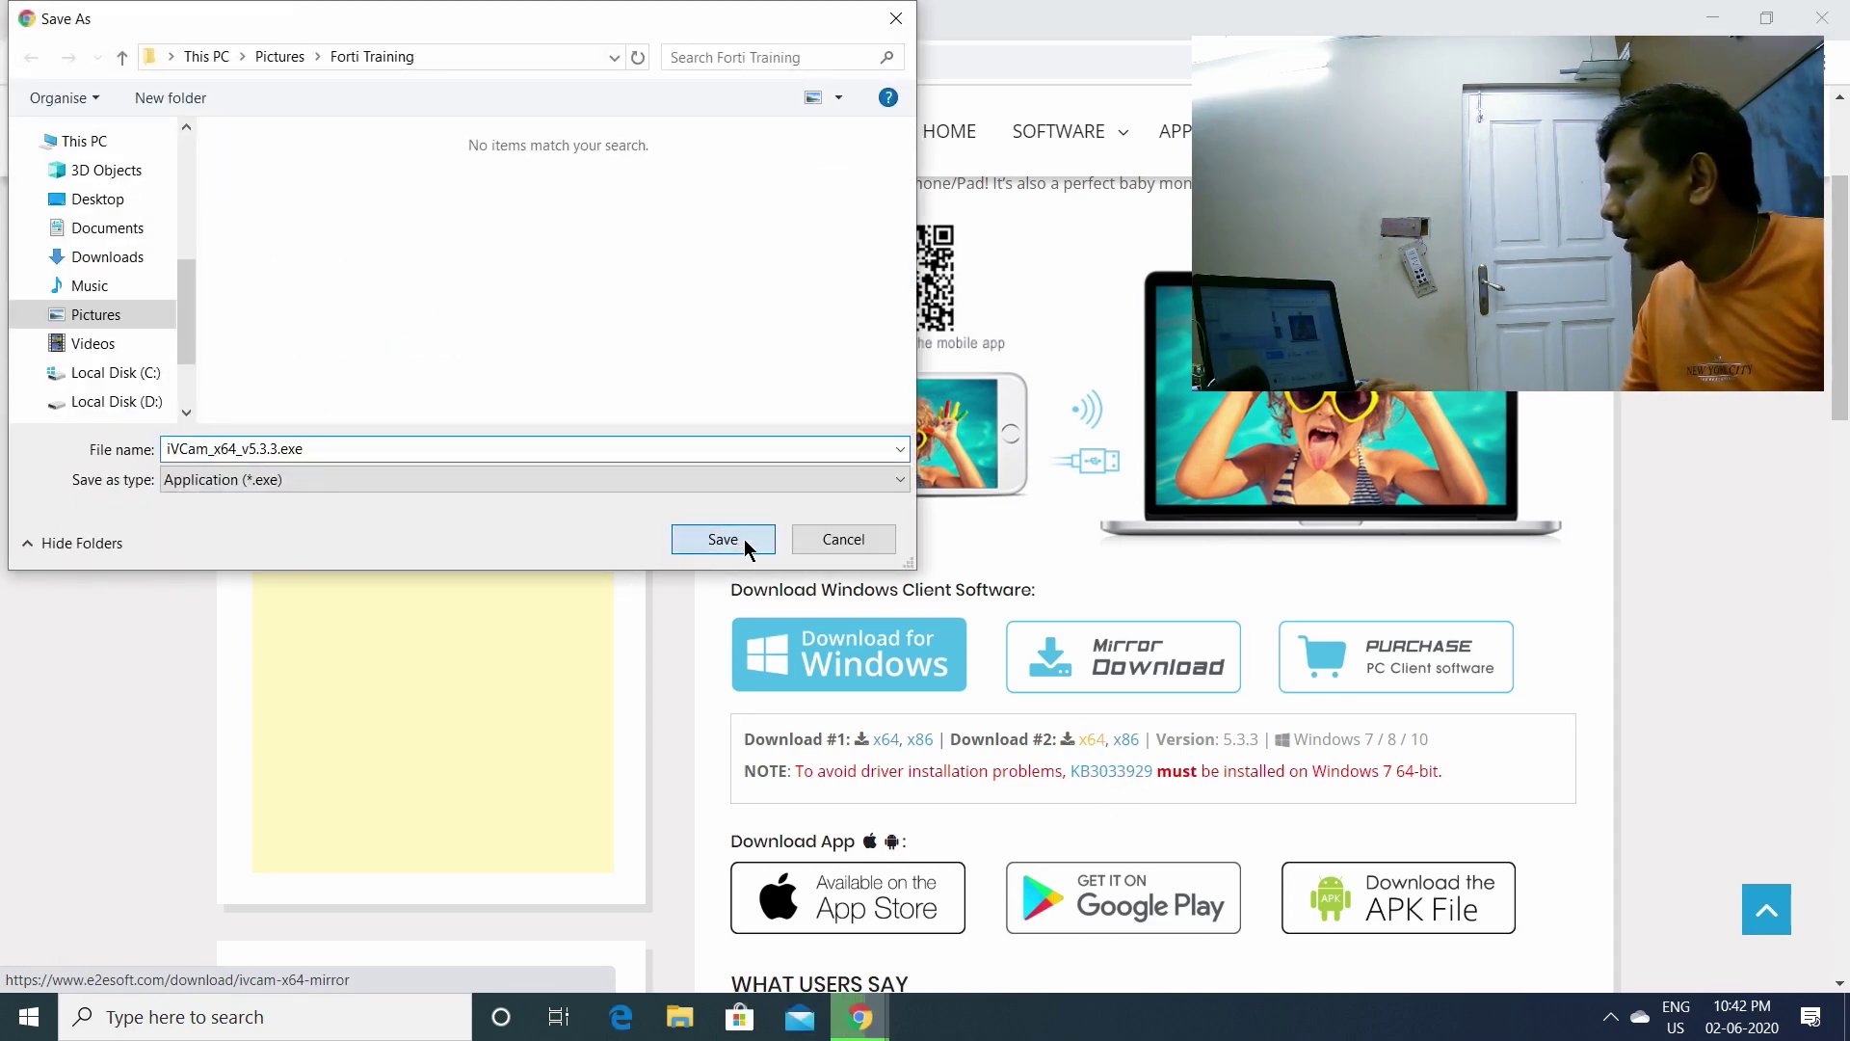
pyautogui.click(745, 541)
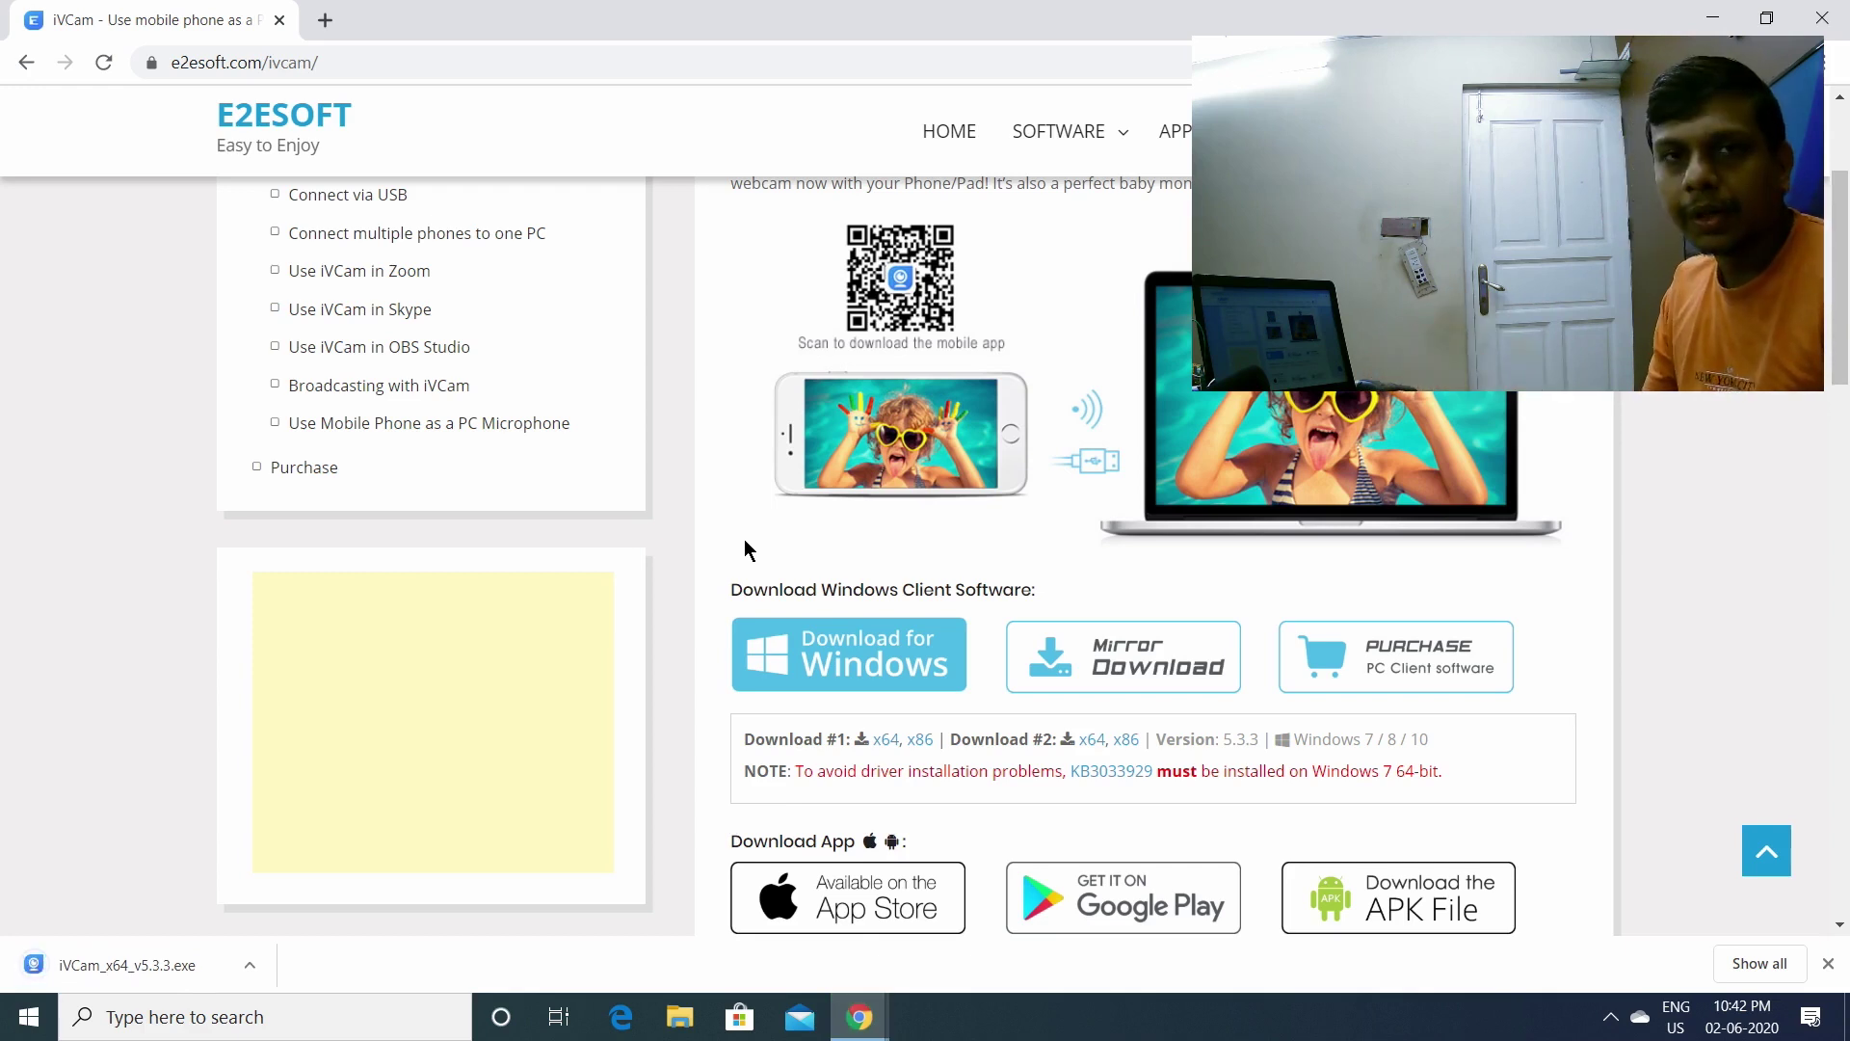
# - Launch the downloaded iVCam installer, approve the admin prompt and keep English
pyautogui.click(93, 965)
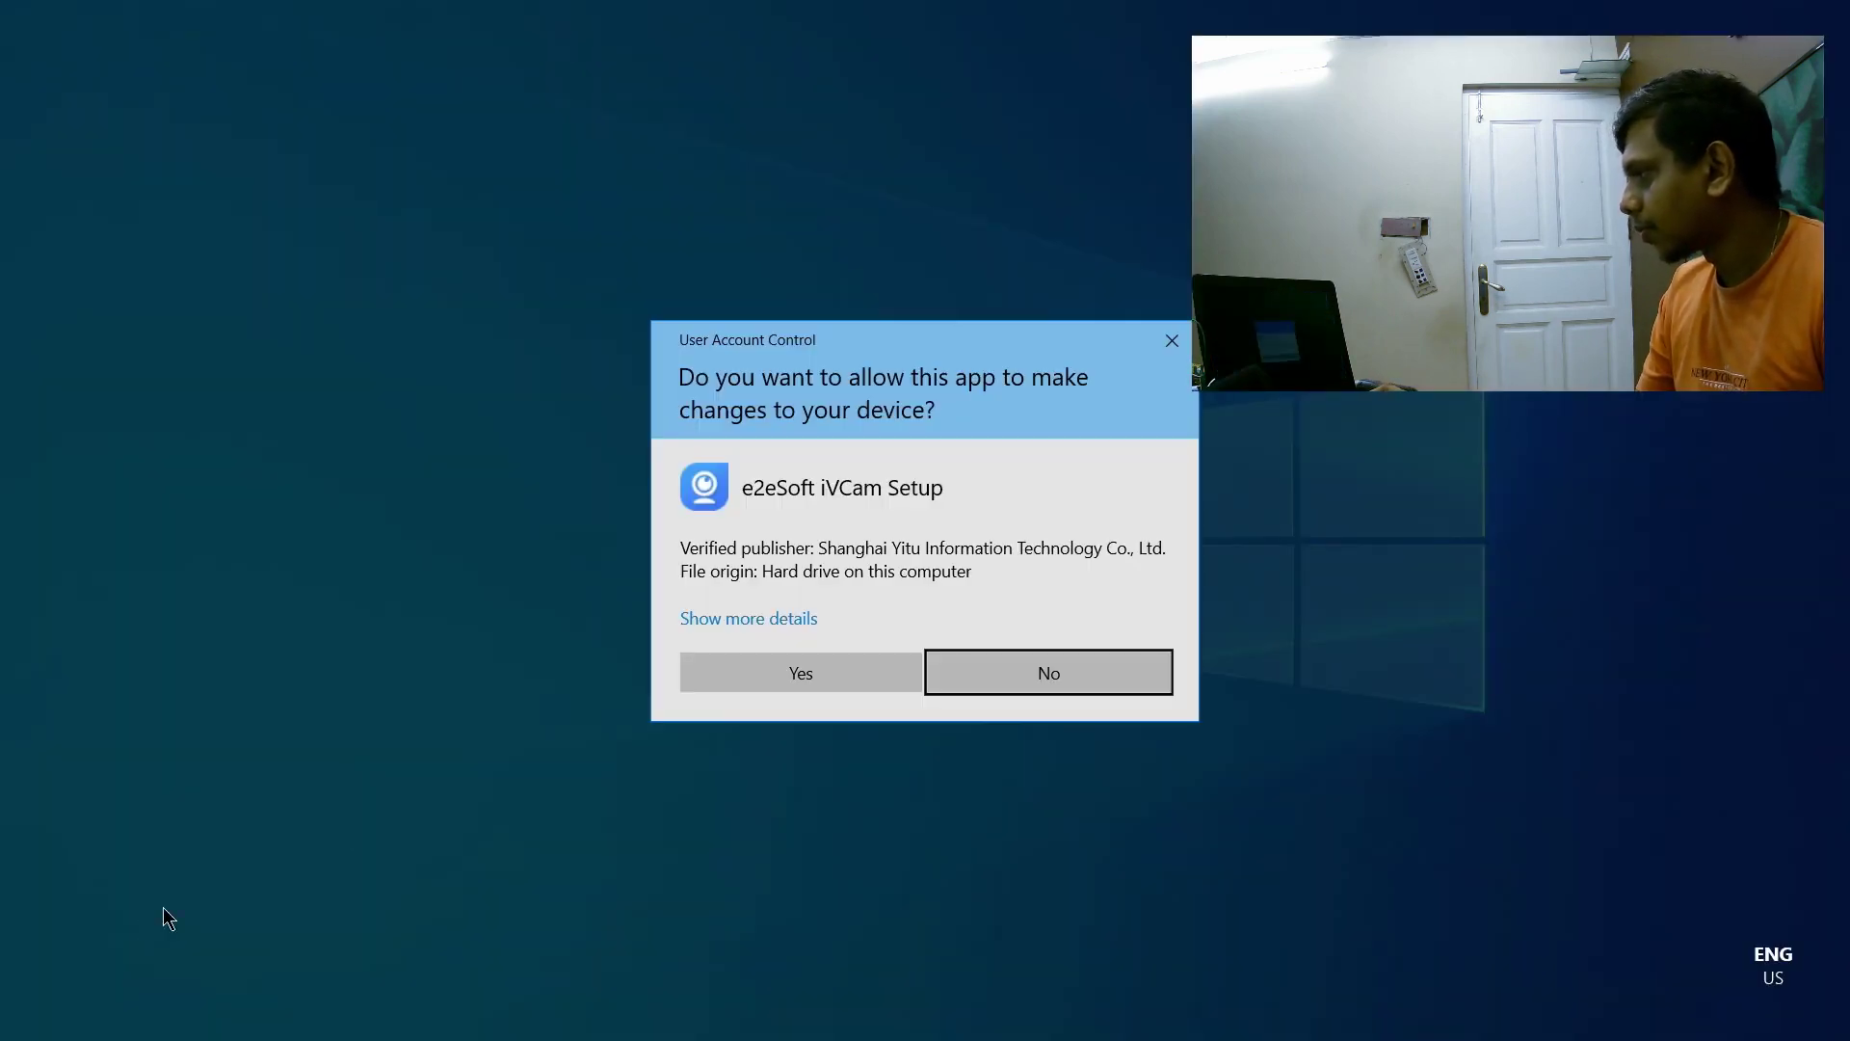
pyautogui.click(797, 669)
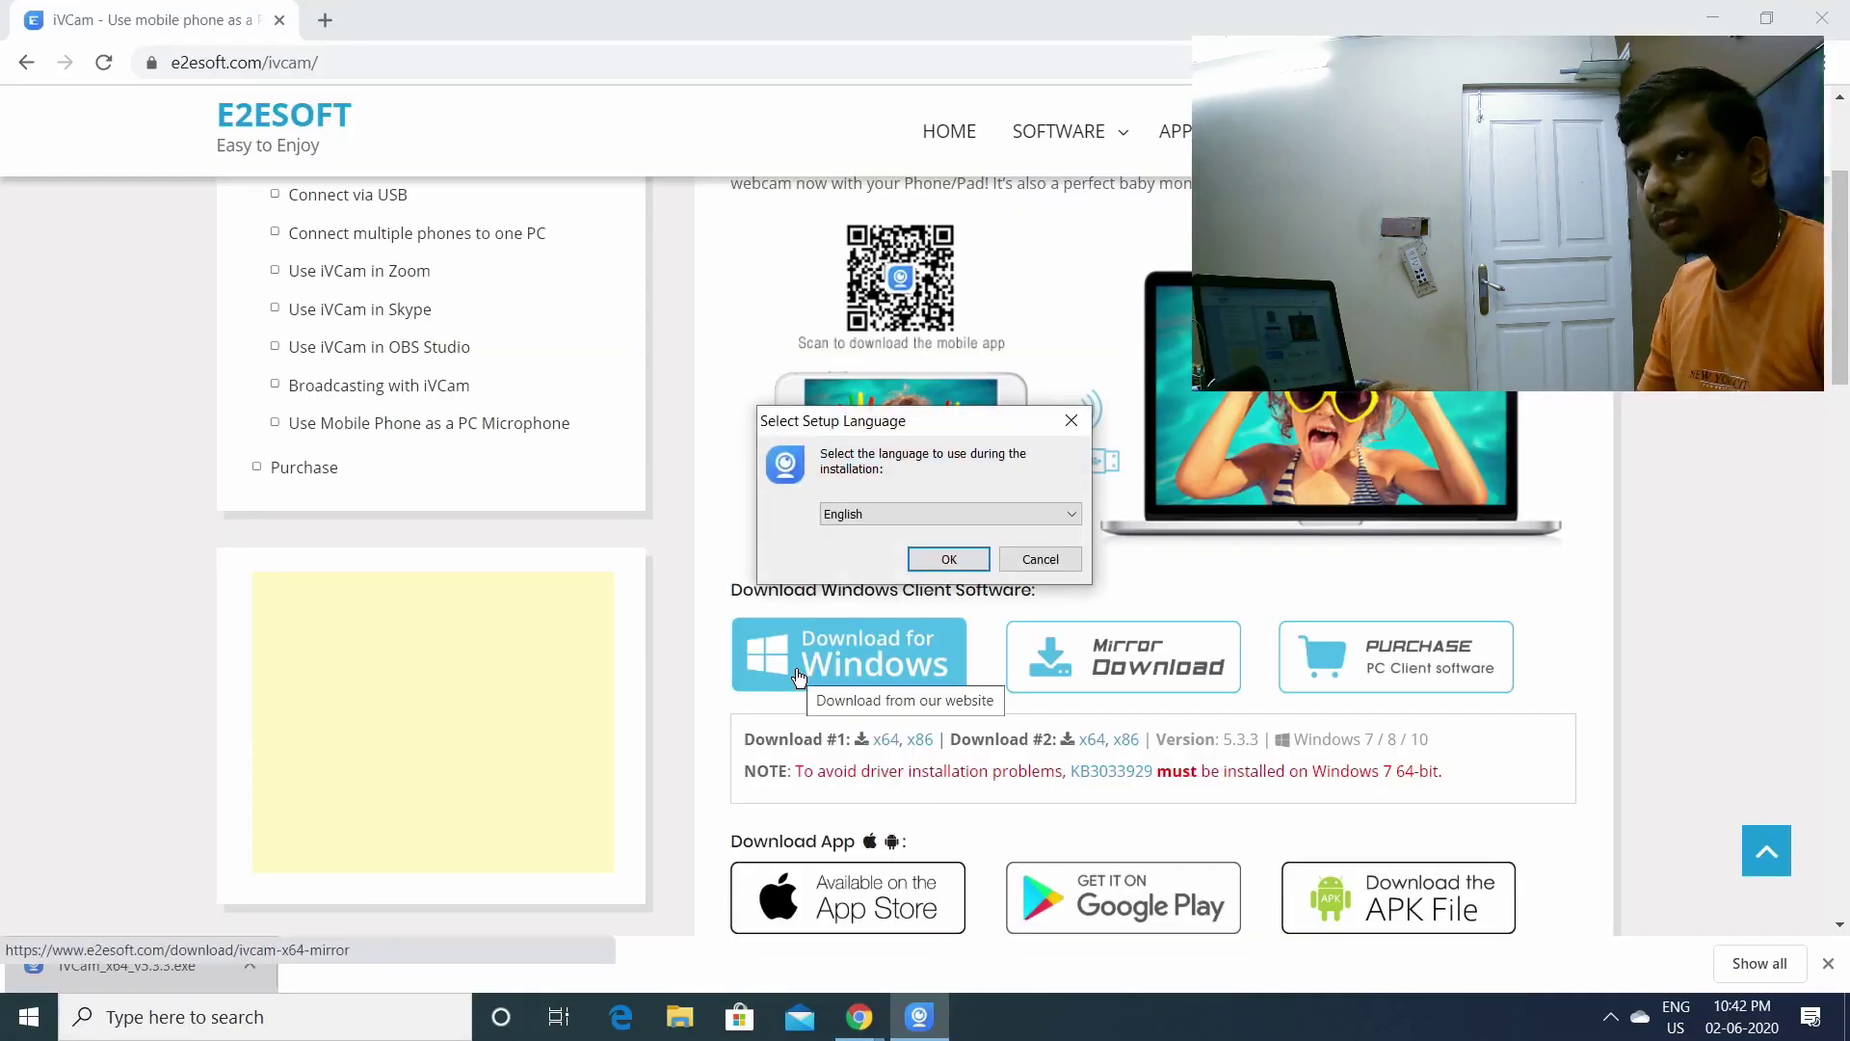
pyautogui.click(954, 559)
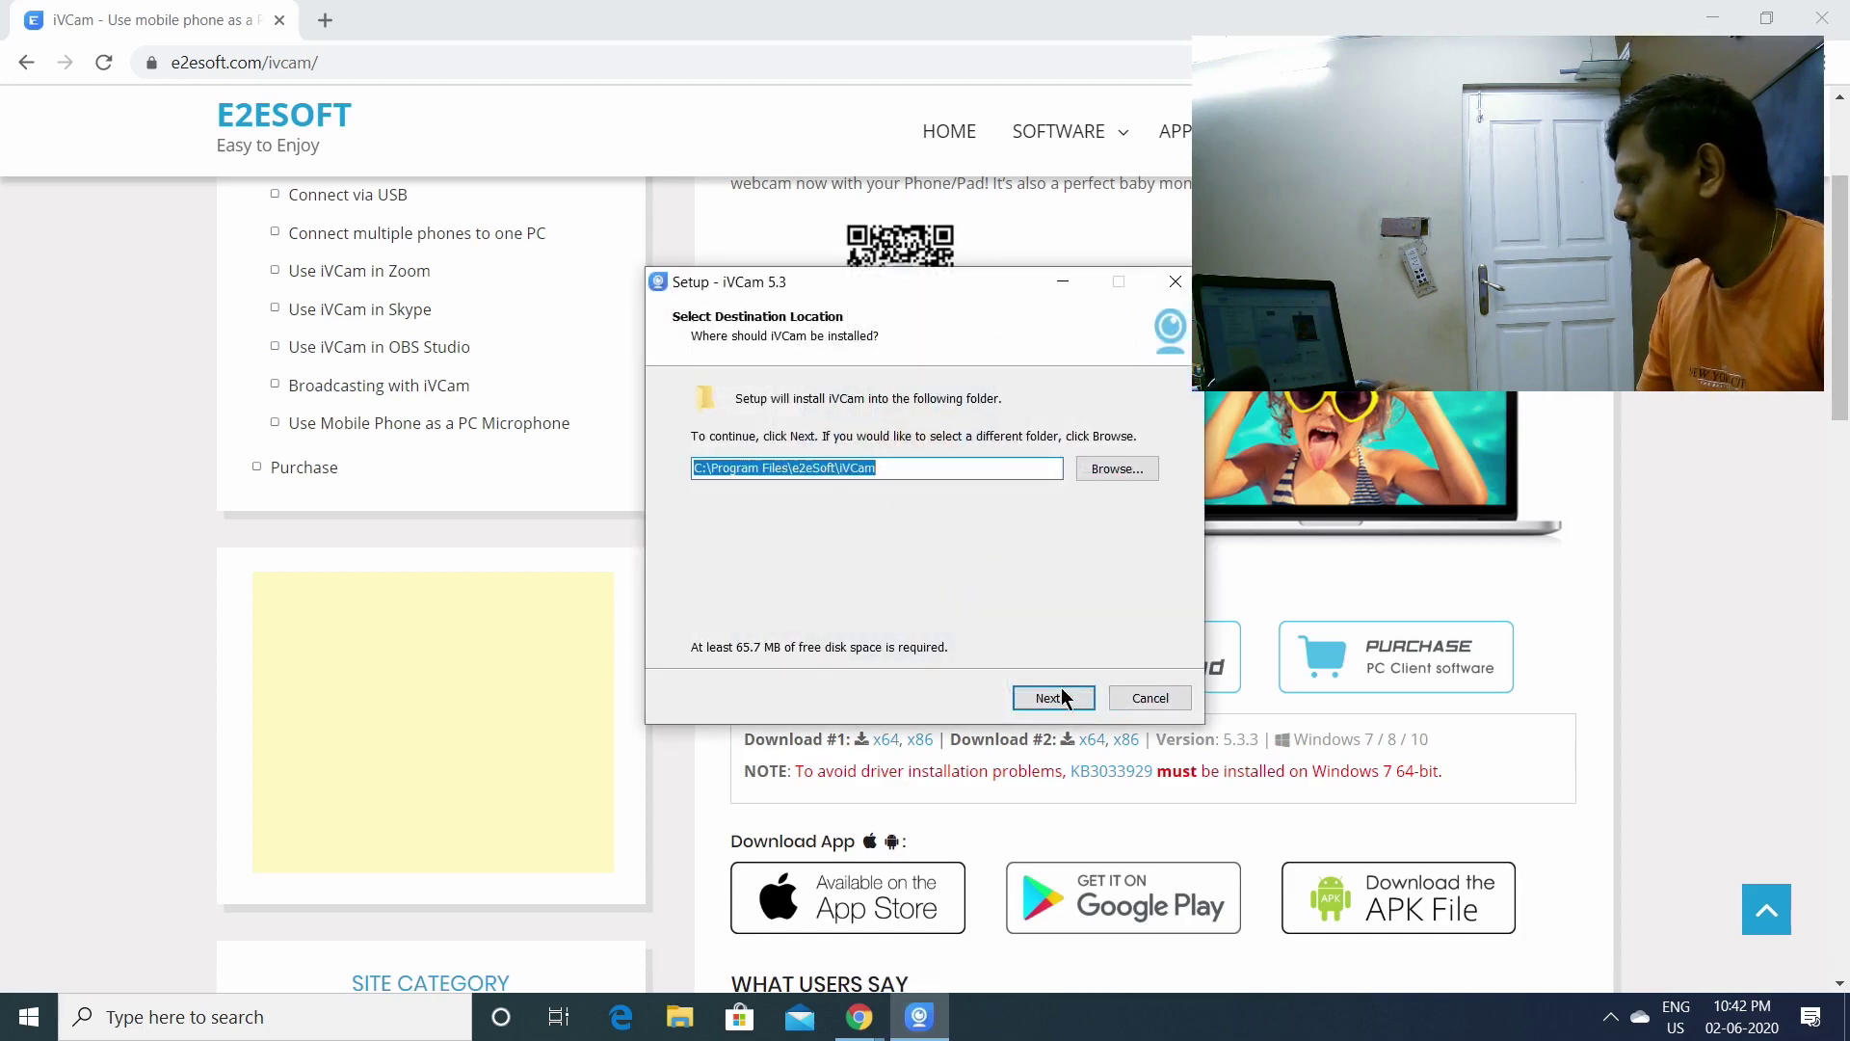
# - Install iVCam 5.3 with default folders and both extra tasks, then finish and launch it
pyautogui.click(1054, 699)
pyautogui.click(1054, 699)
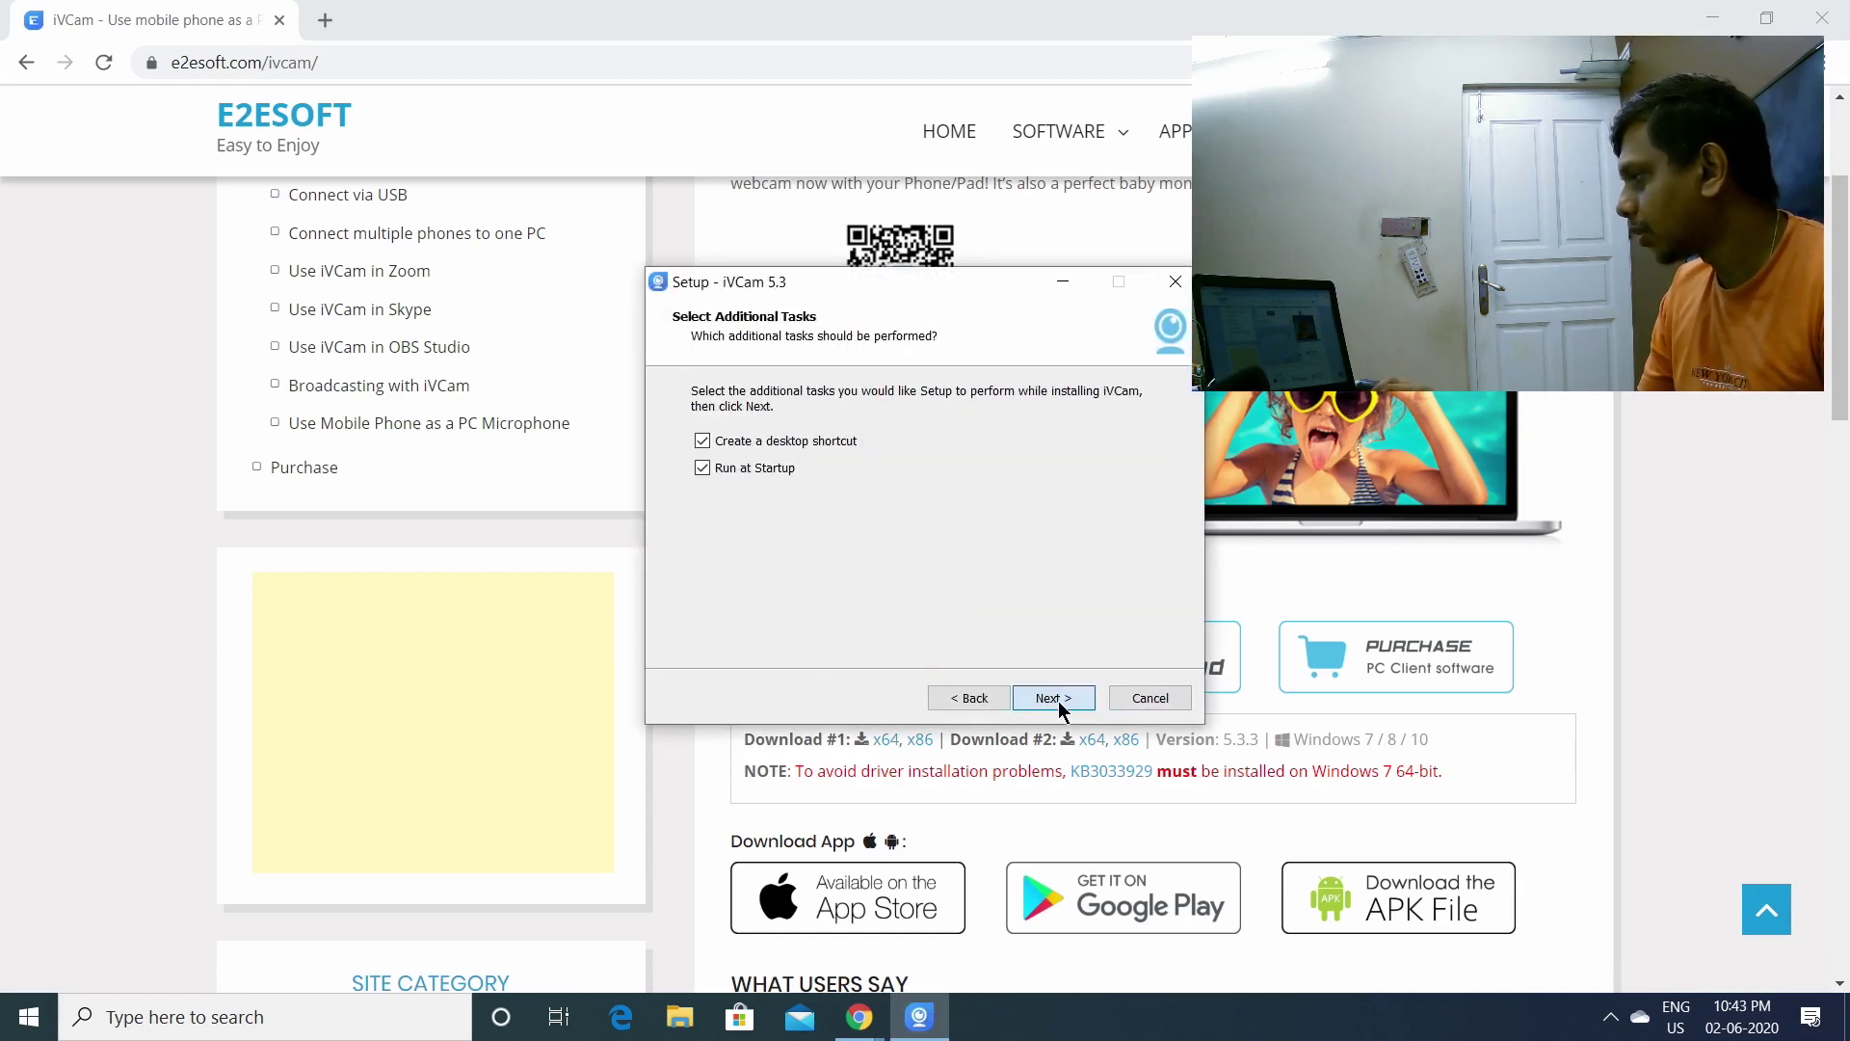
pyautogui.click(1054, 699)
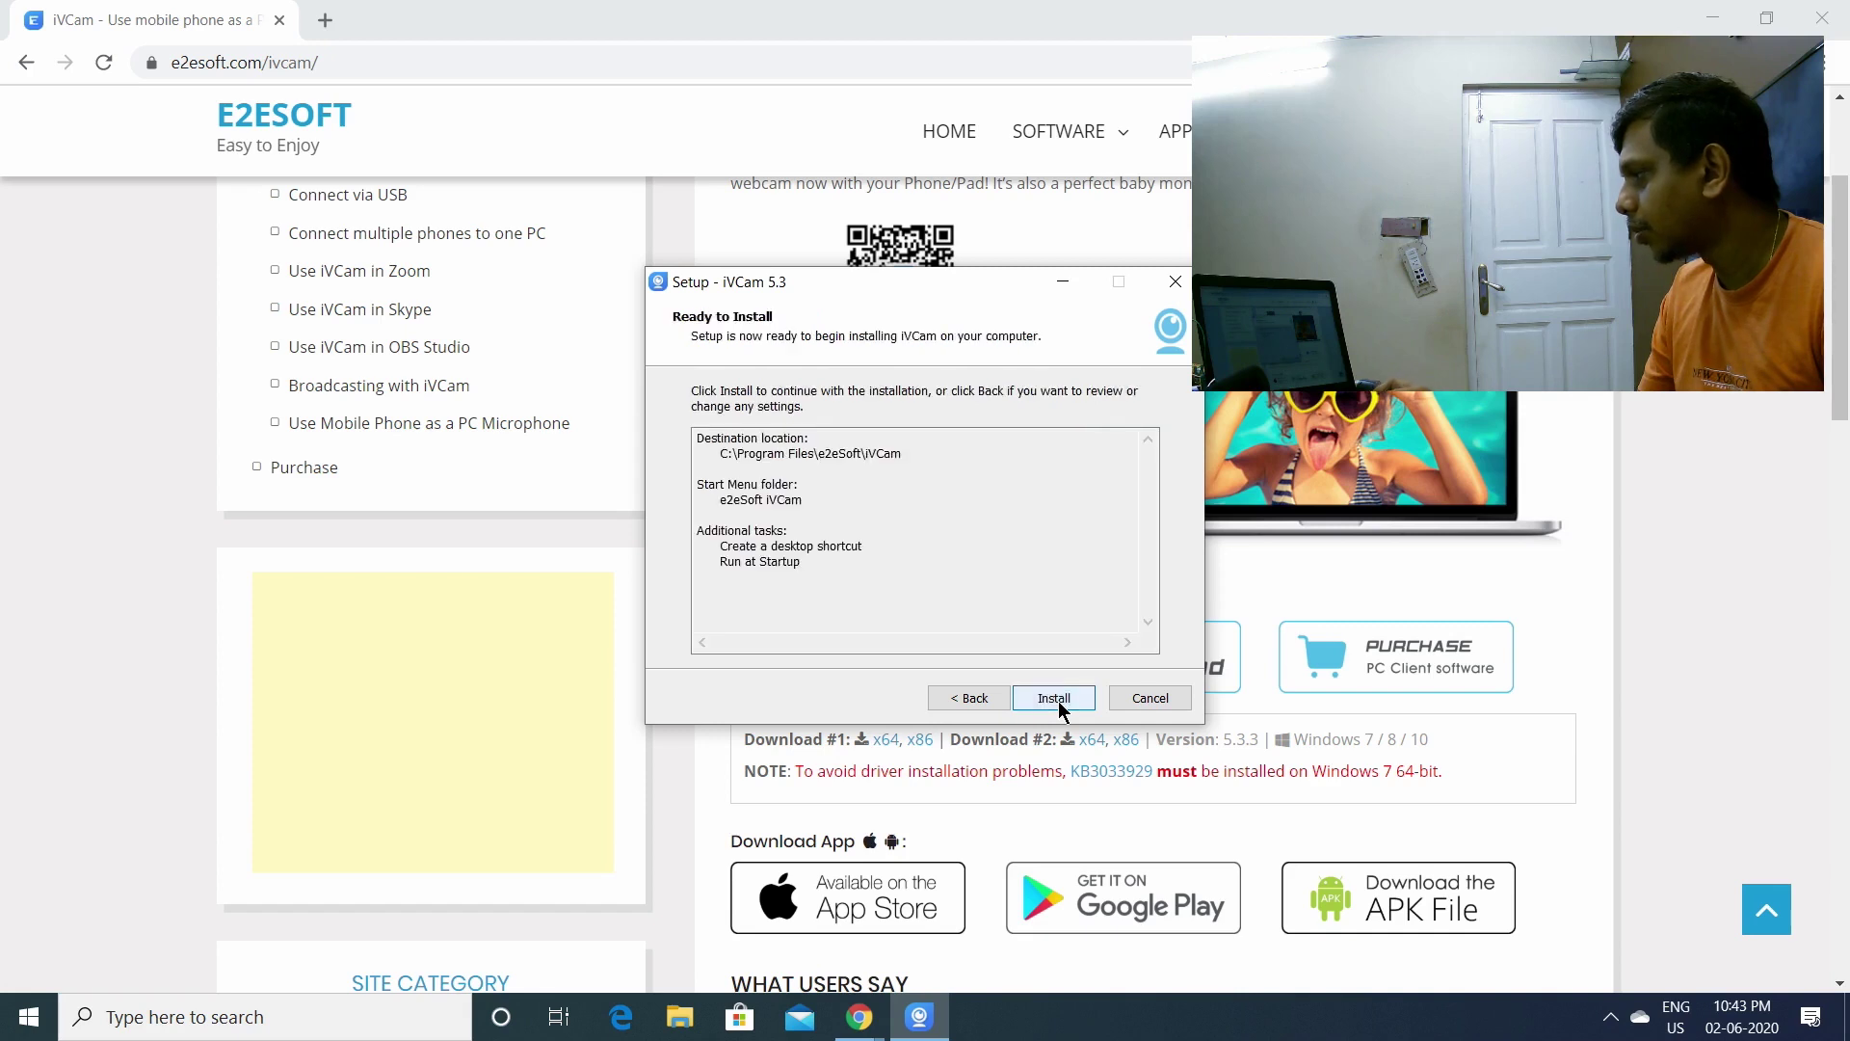
pyautogui.click(1055, 699)
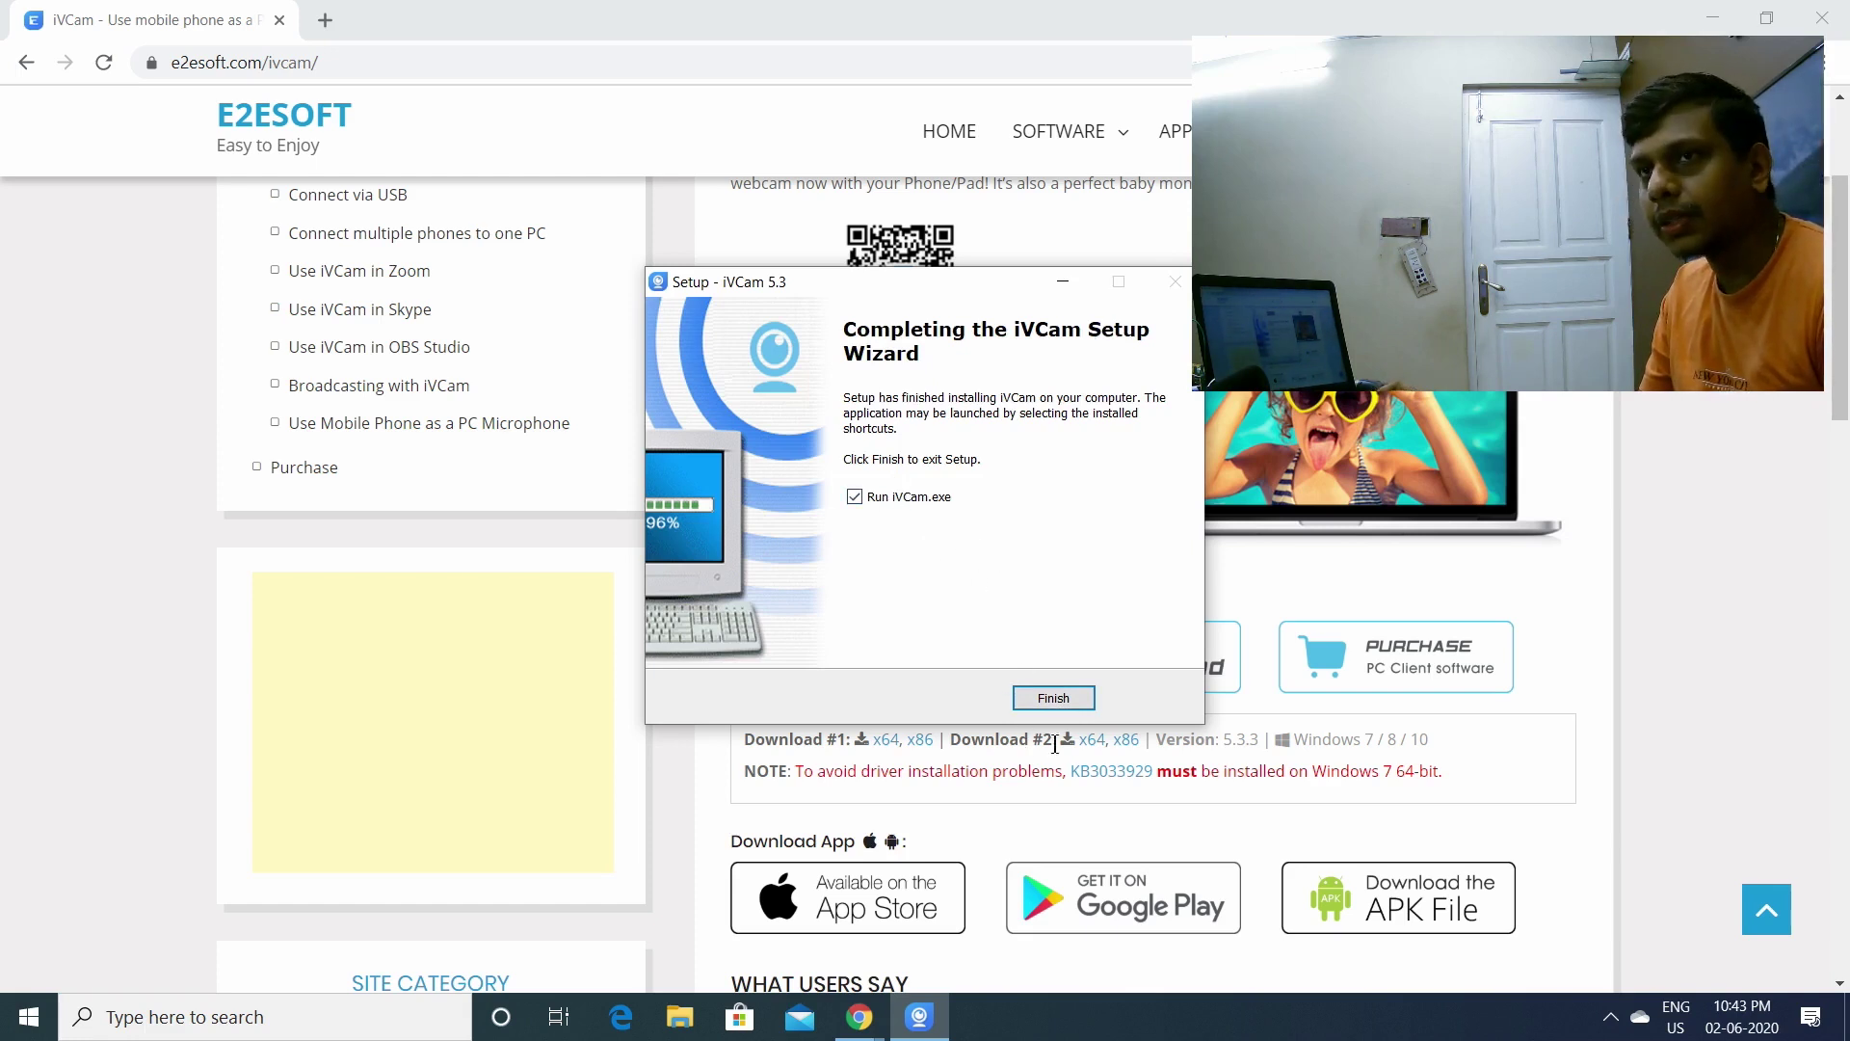
pyautogui.click(1052, 698)
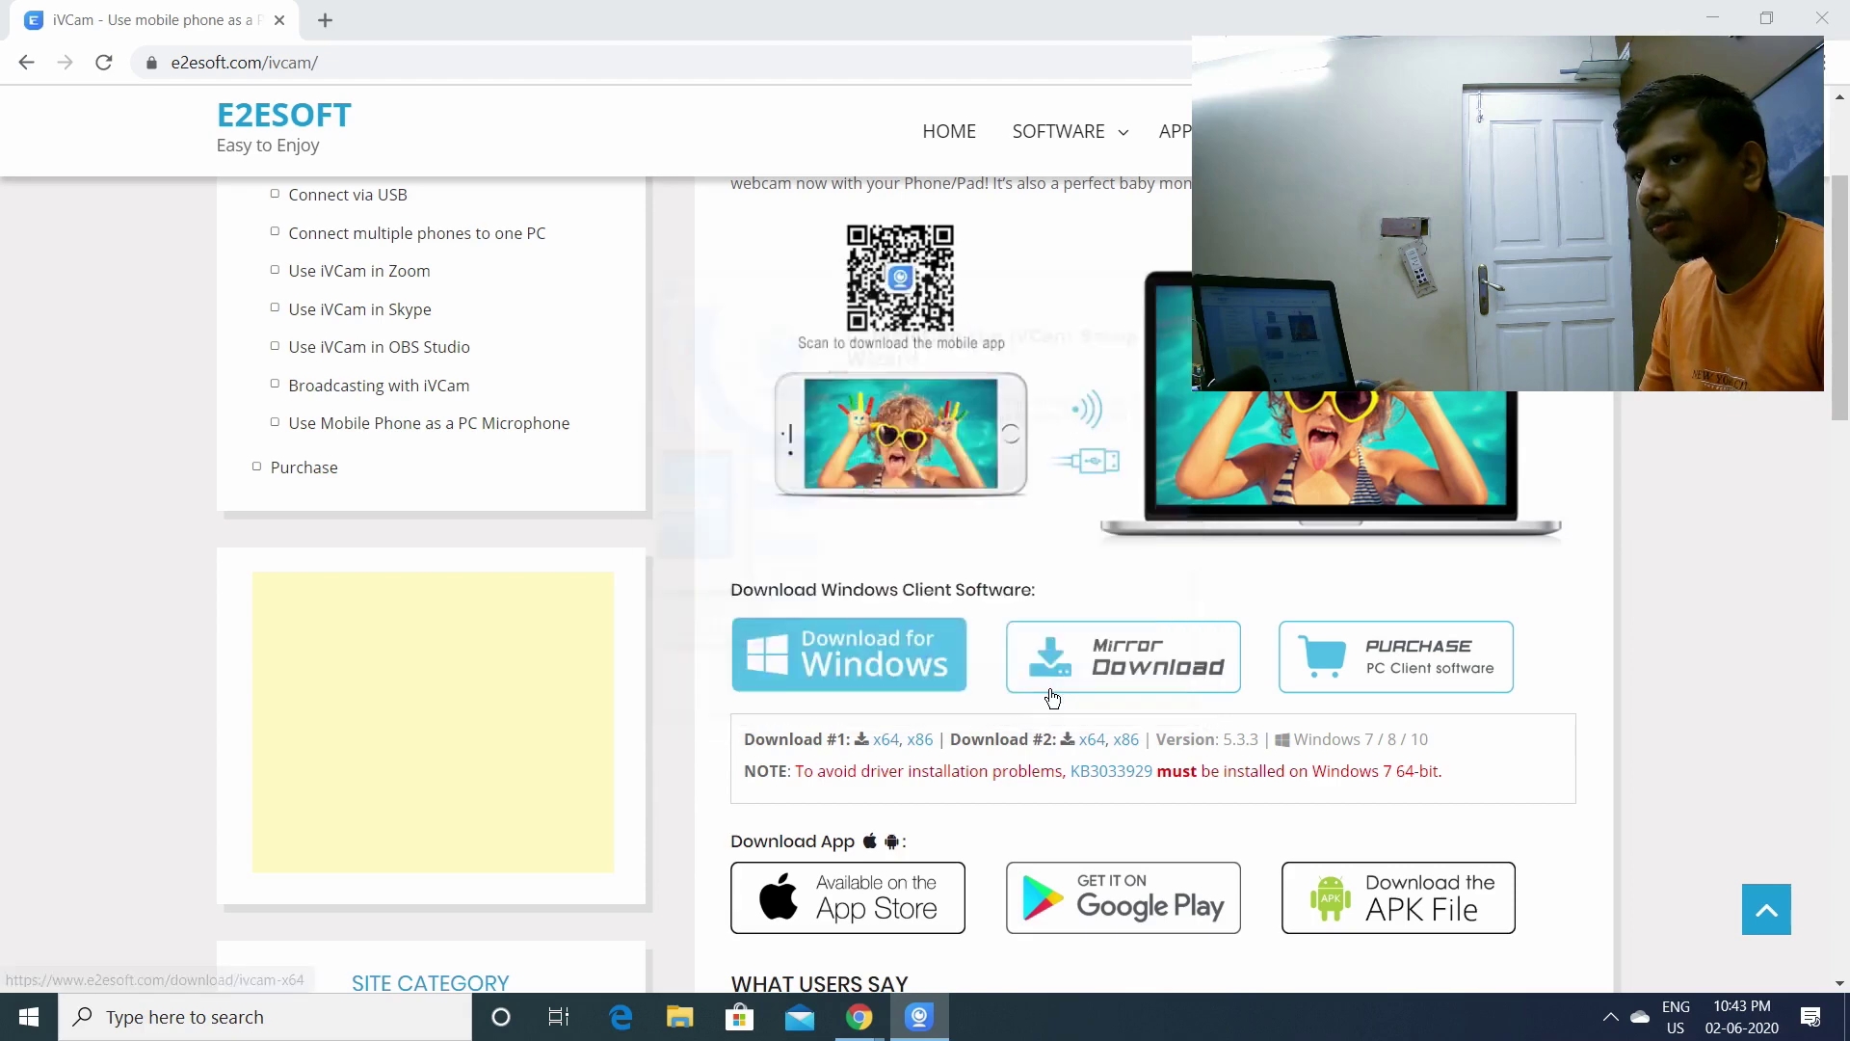
# - Close both Chrome windows and allow iVCam webcam access in the ESET prompt
pyautogui.click(1840, 22)
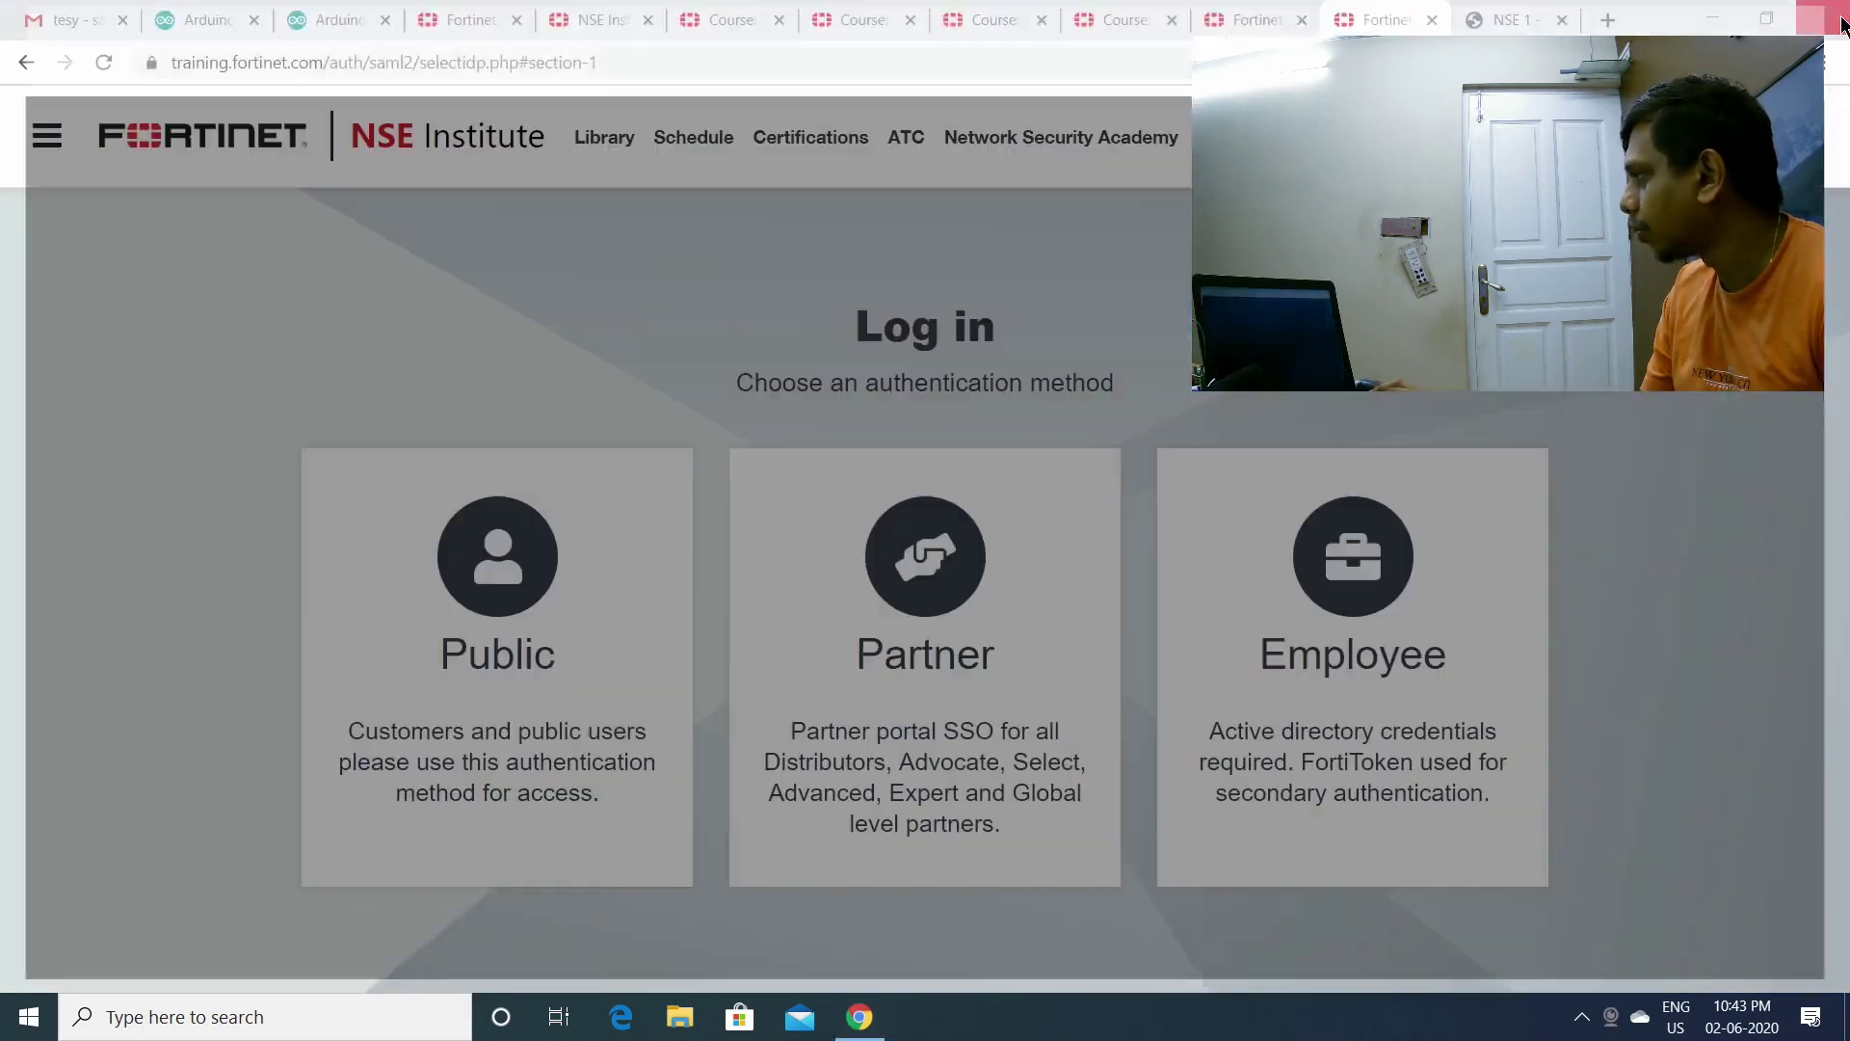
pyautogui.click(1841, 21)
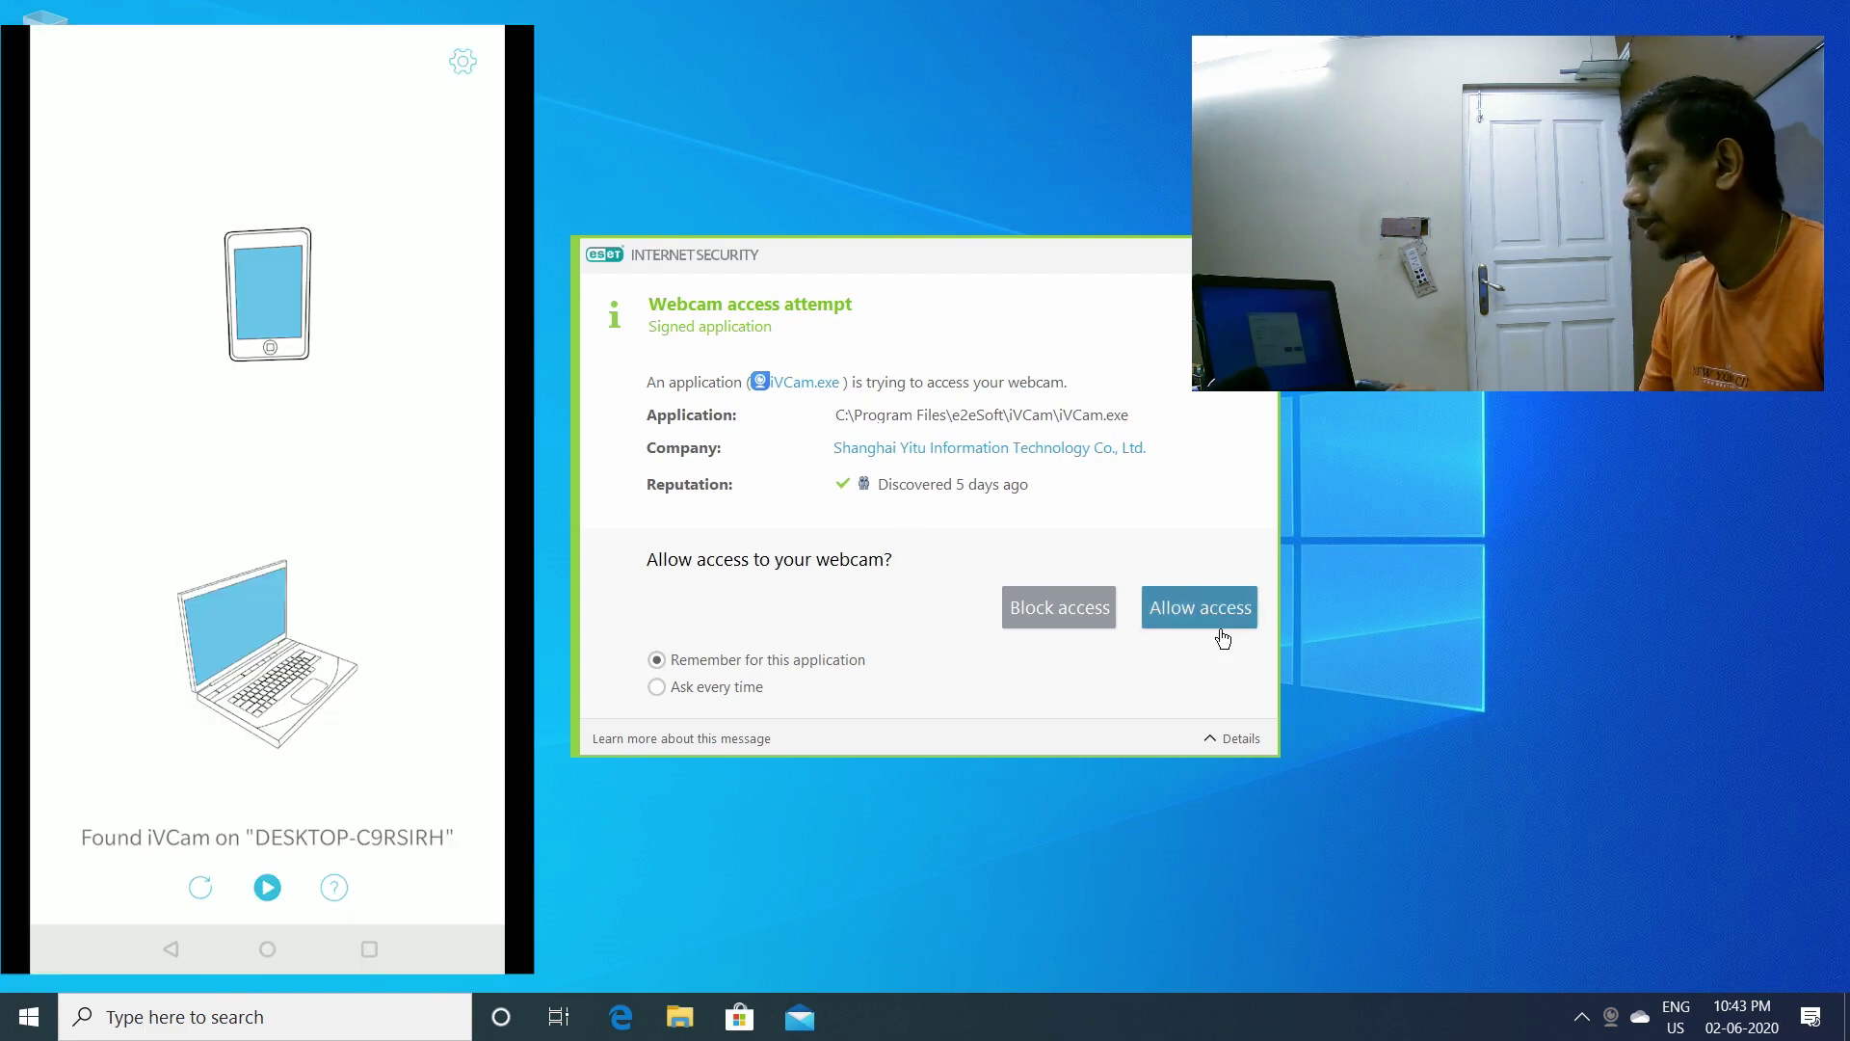
pyautogui.click(1219, 631)
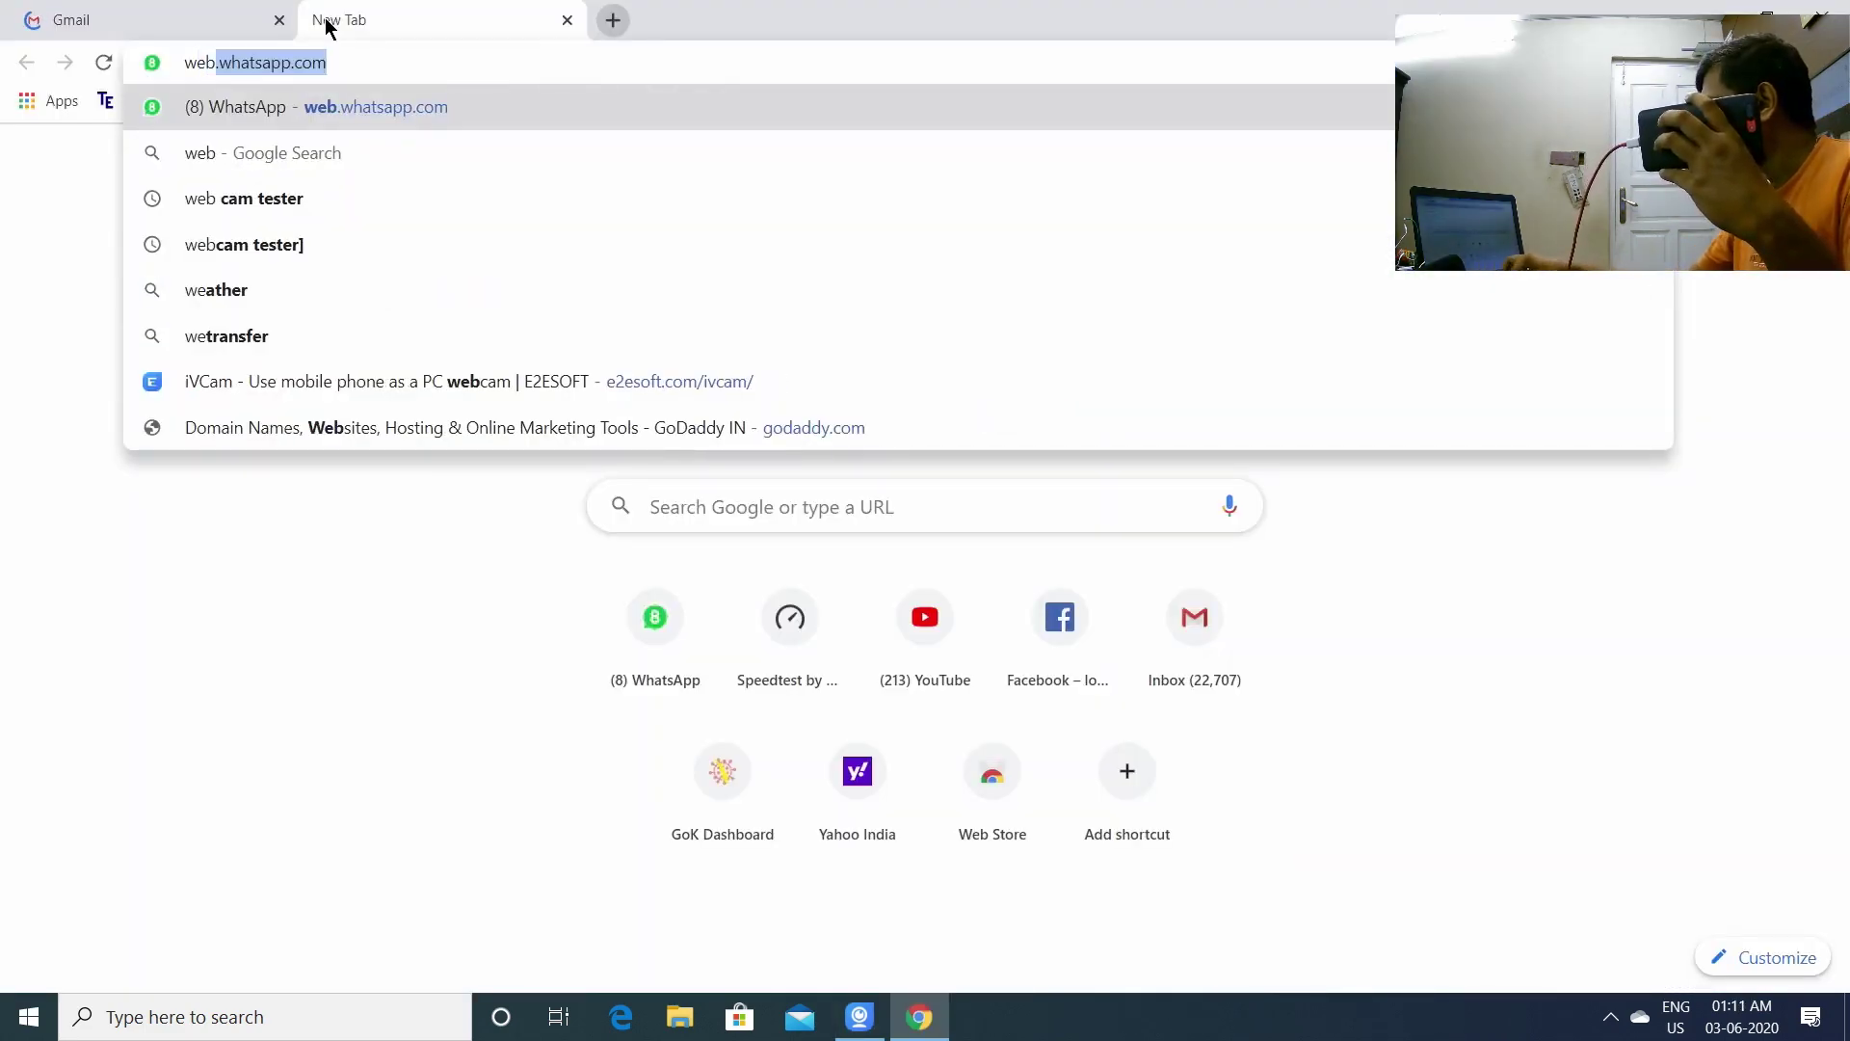
# - Search for 'webcam test' and open the webcamtests.com Webcam Test page
pyautogui.write('ca')
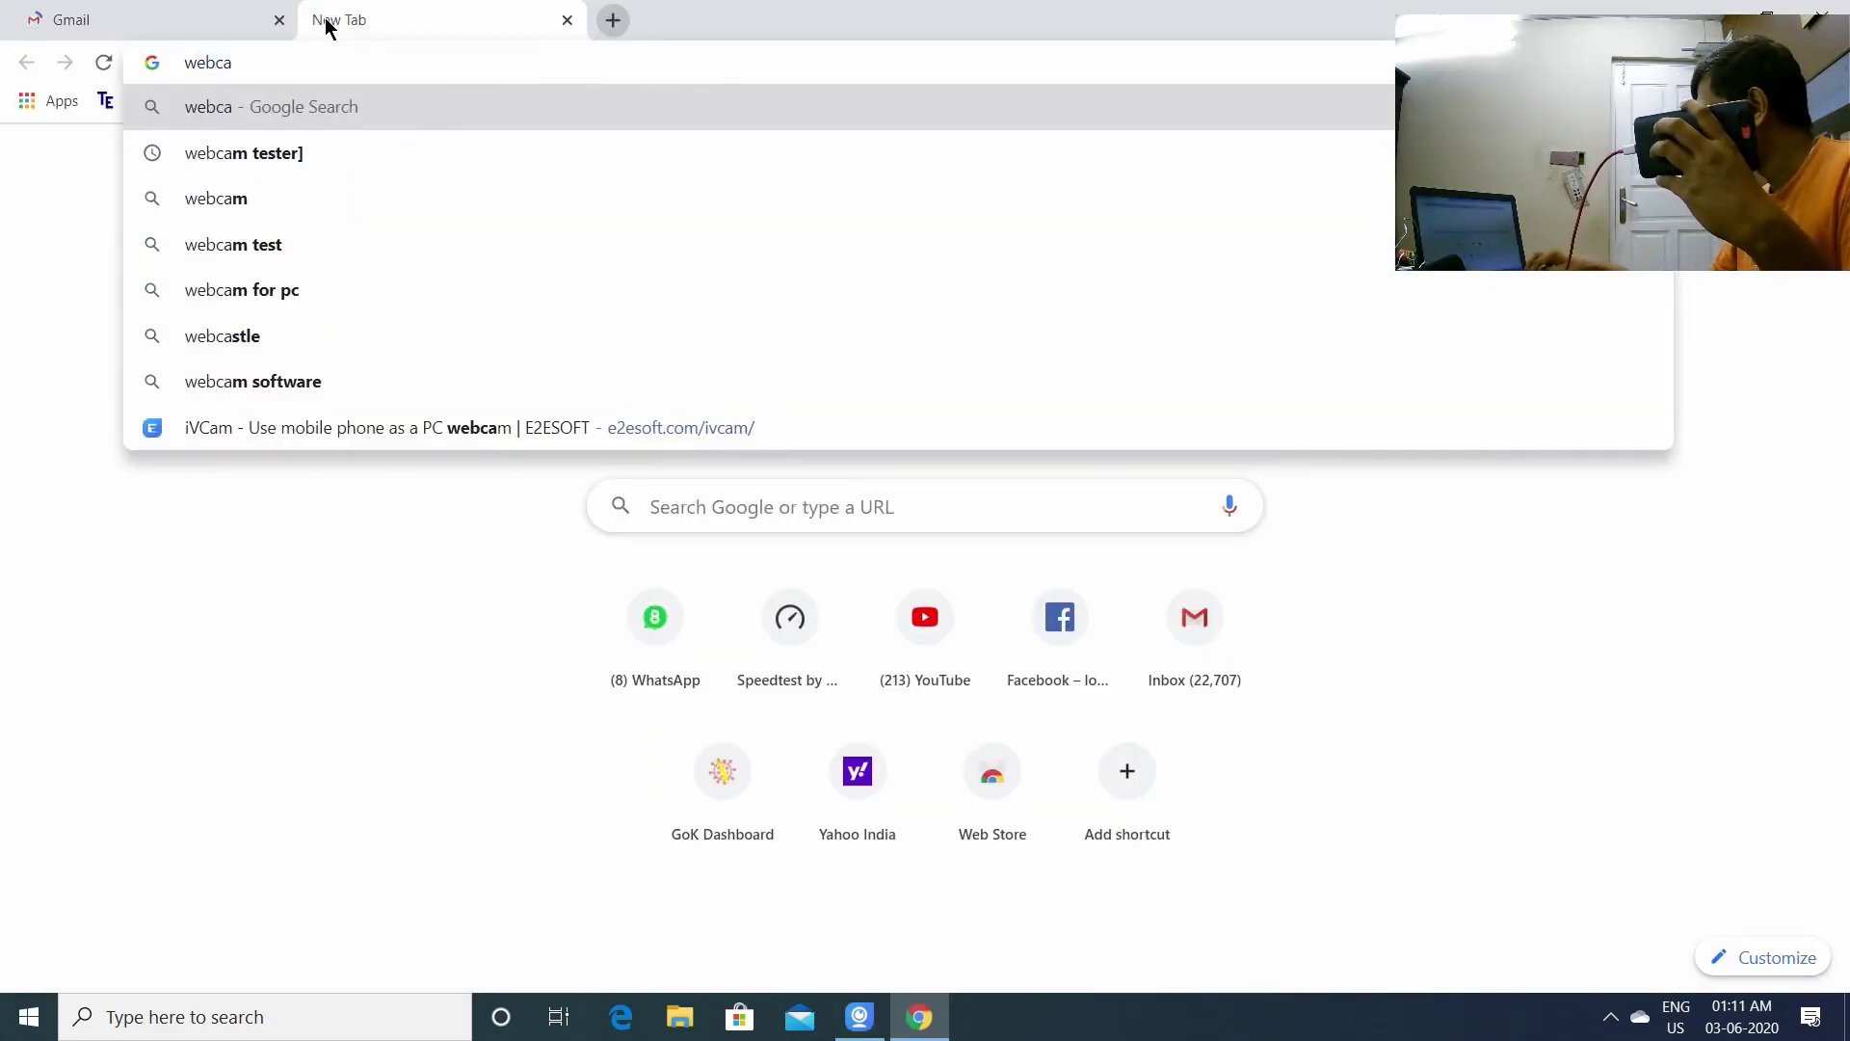
pyautogui.write('m te')
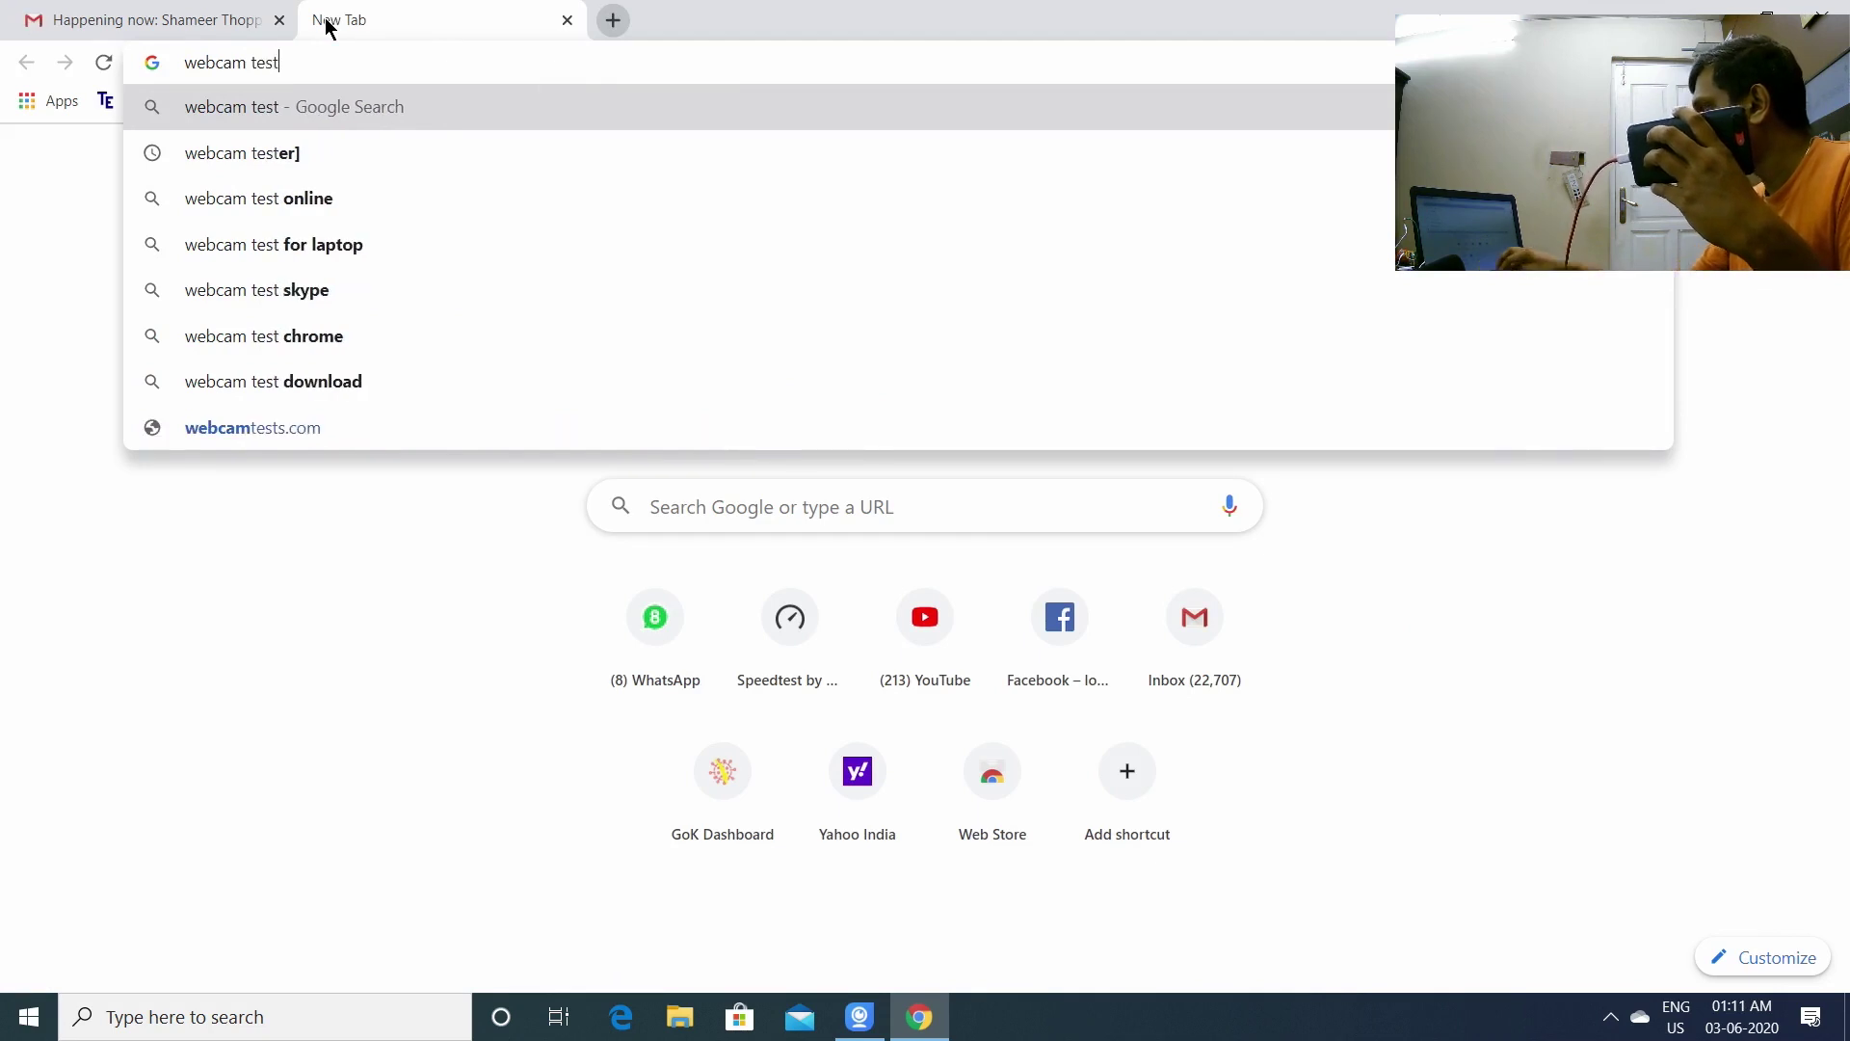
pyautogui.write('st')
pyautogui.press('Return')
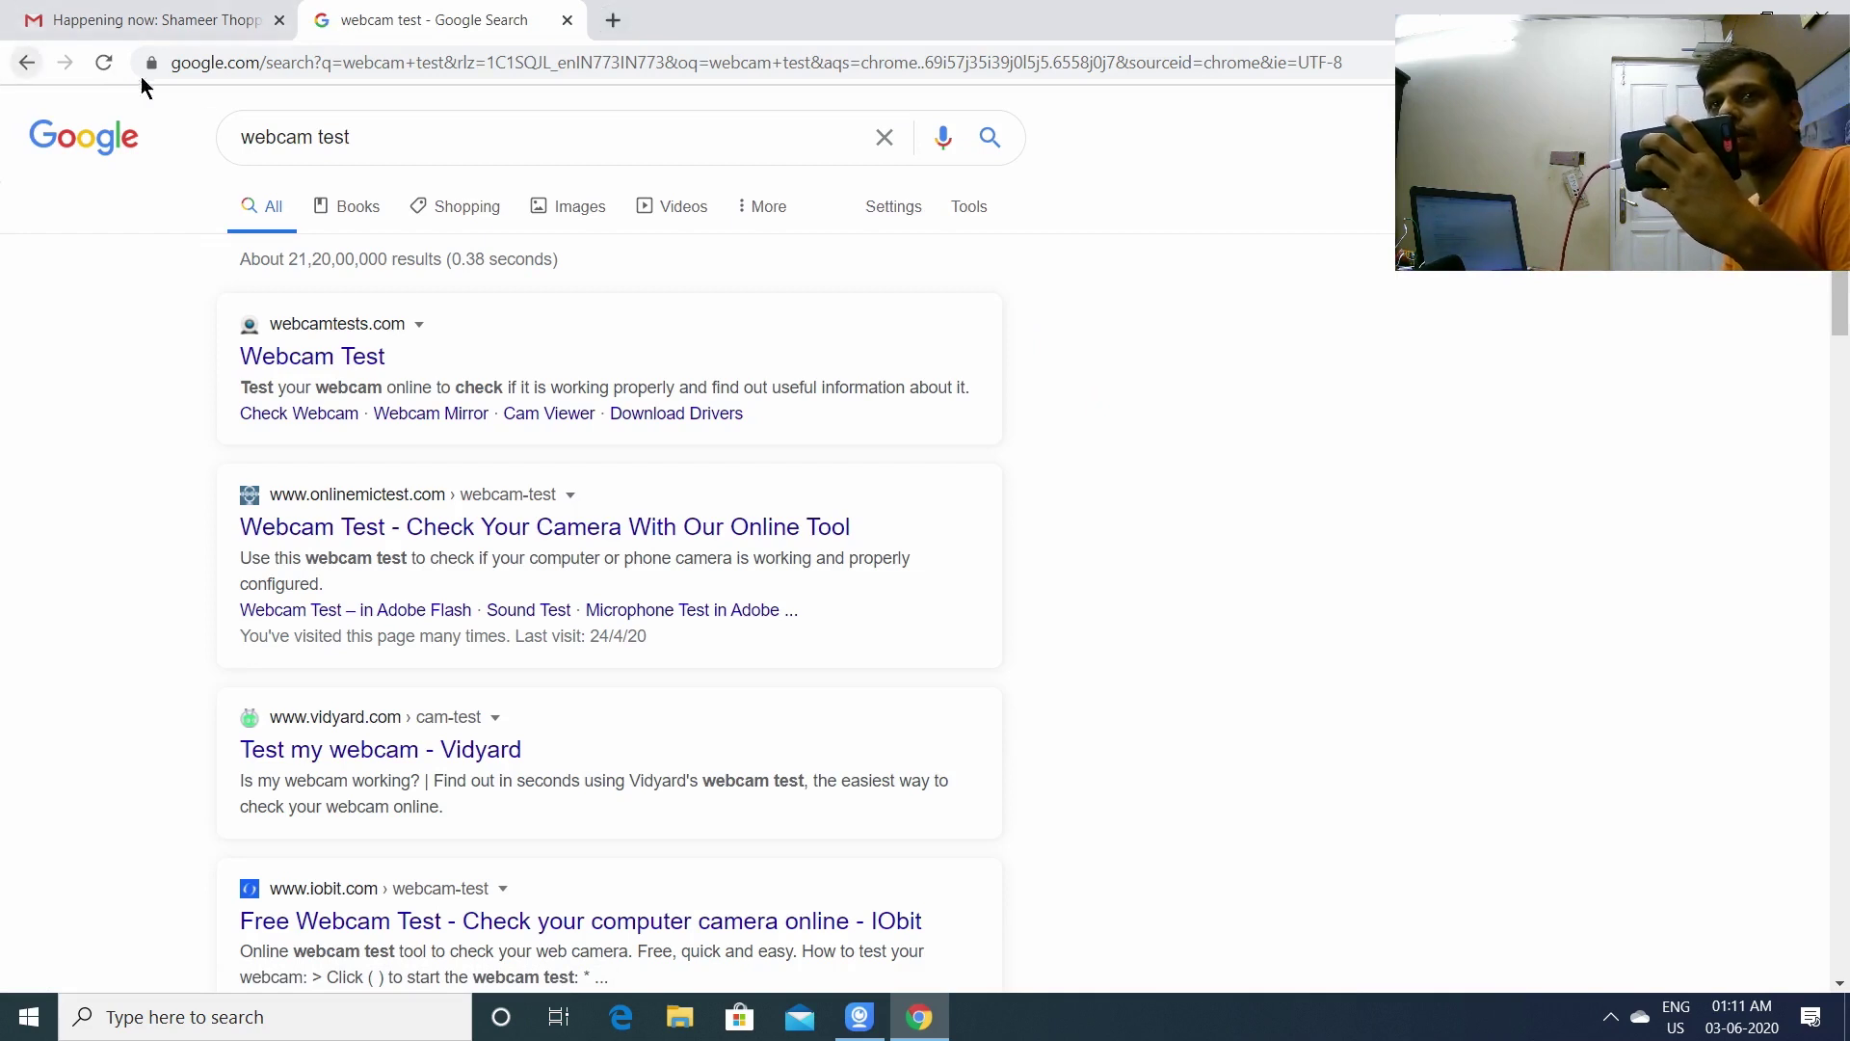
pyautogui.click(359, 354)
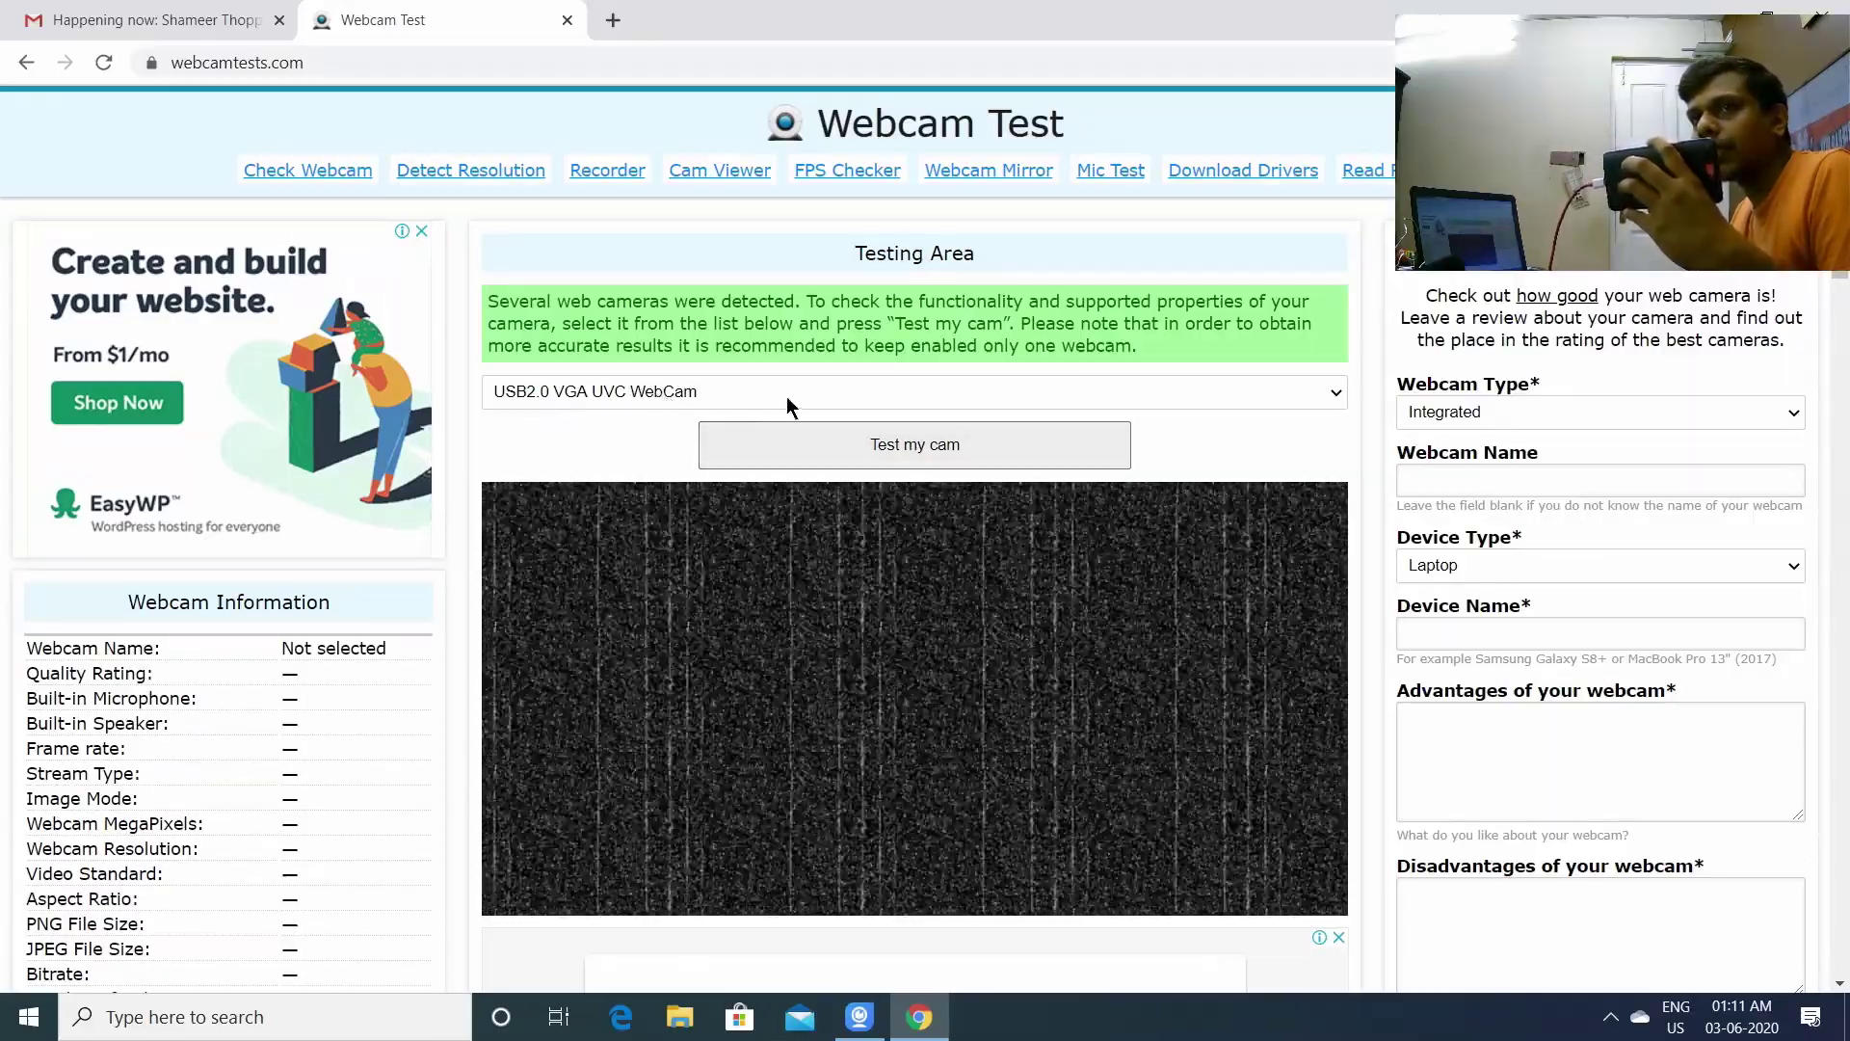
# - Test the USB2.0 VGA UVC WebCam at 640×480, review the results, then reload the page
pyautogui.click(795, 444)
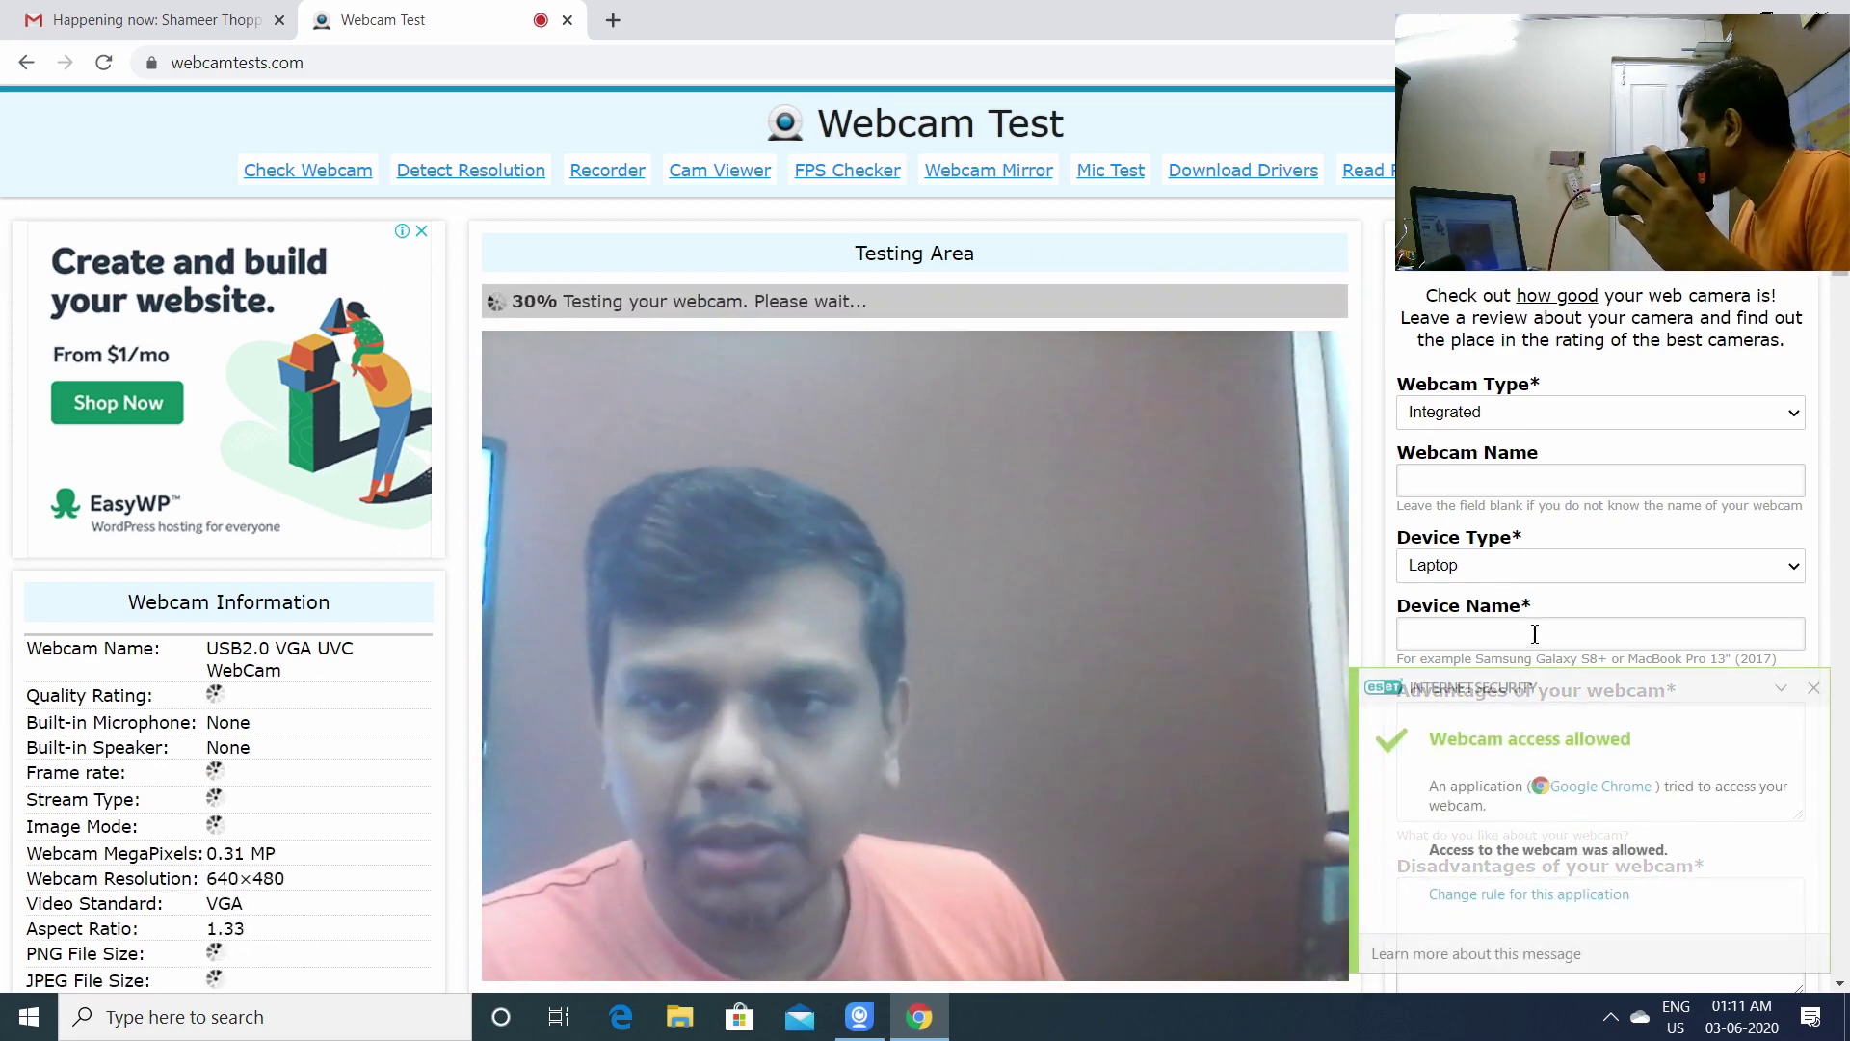
pyautogui.scroll(-5, 1049, 459)
pyautogui.scroll(5, 1048, 459)
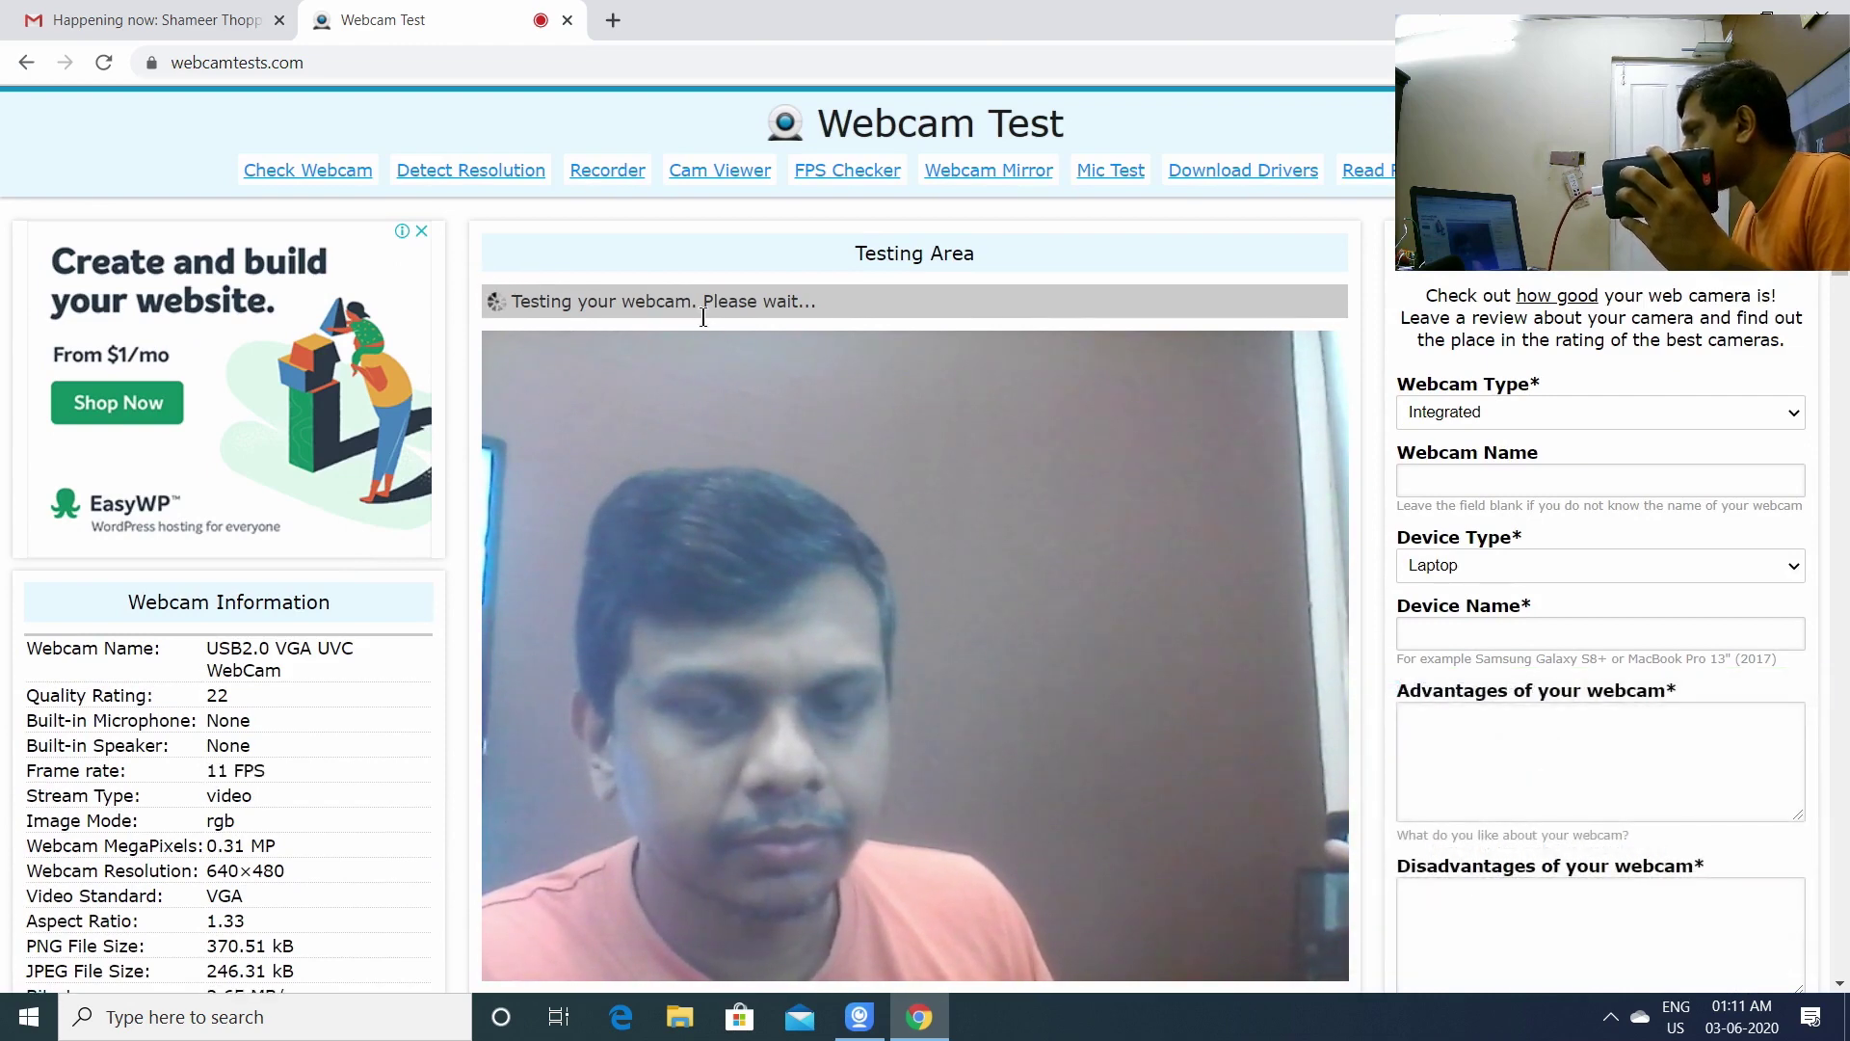
pyautogui.scroll(-1, 834, 355)
pyautogui.scroll(1, 835, 365)
pyautogui.scroll(-4, 835, 364)
pyautogui.scroll(-4, 834, 364)
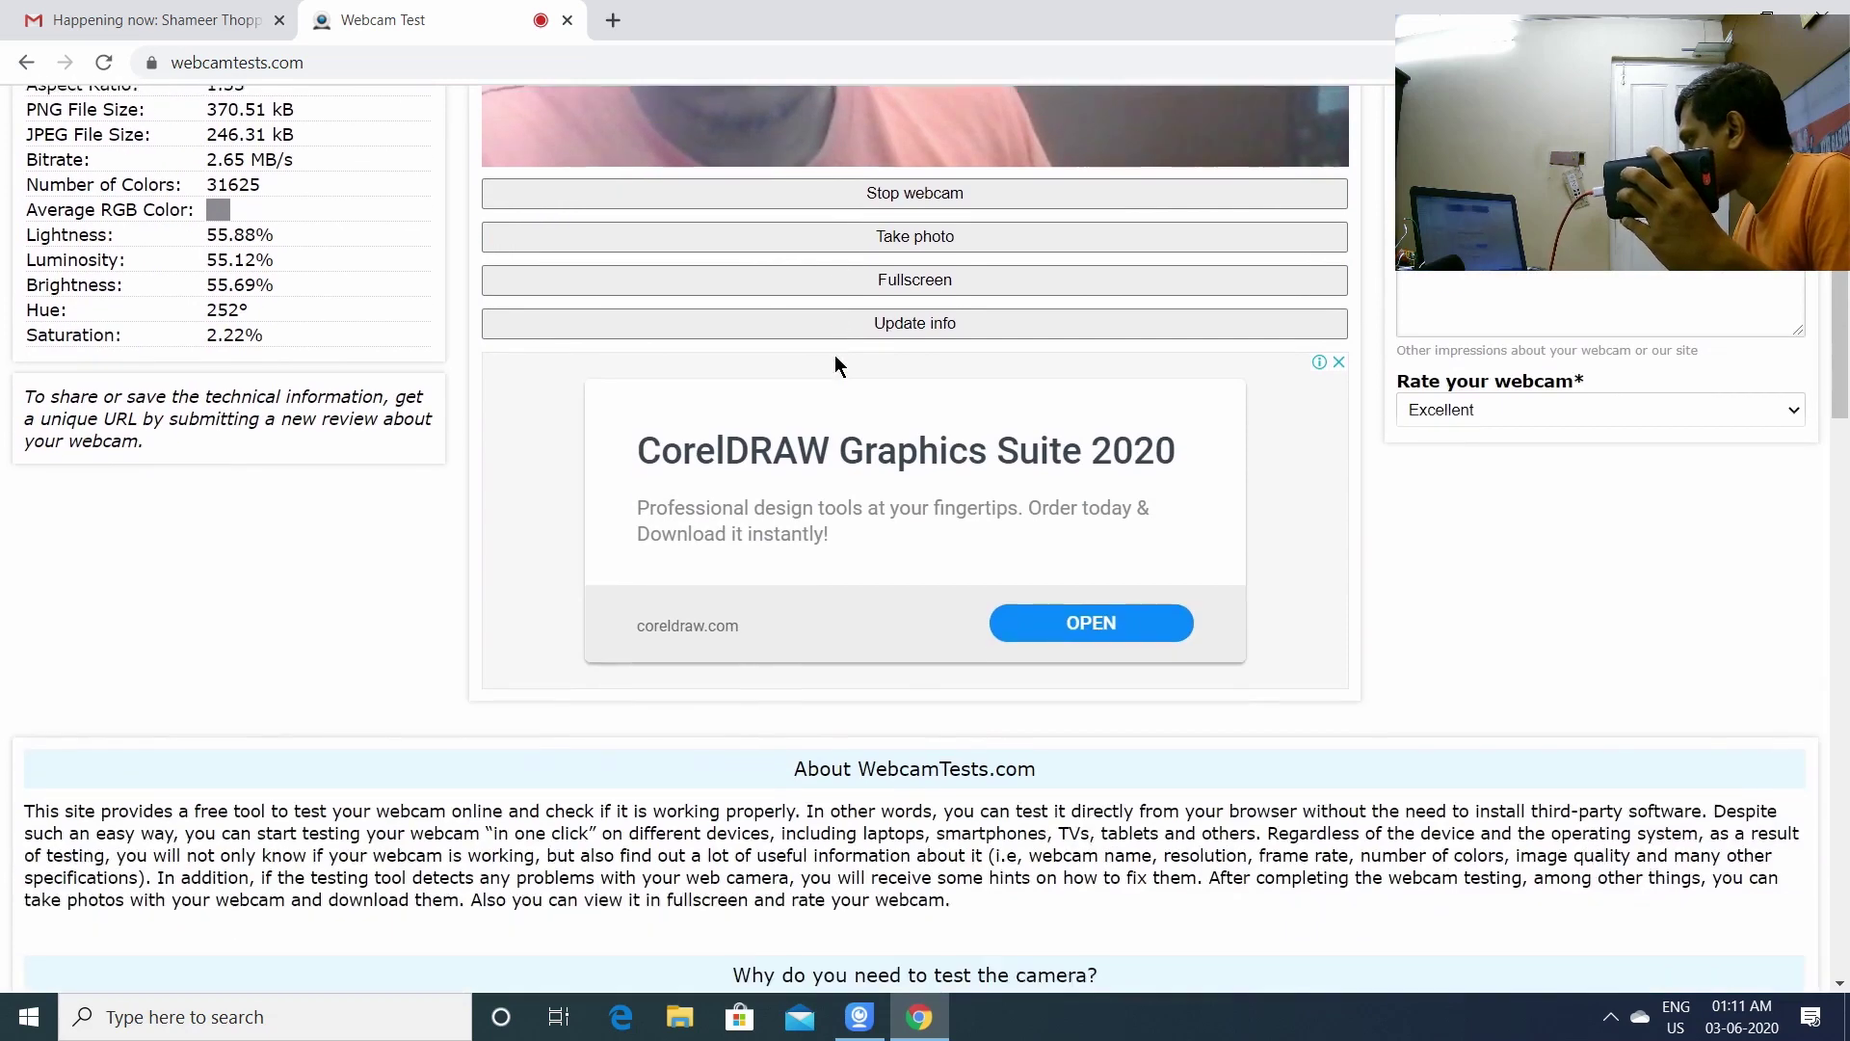
pyautogui.scroll(8, 834, 364)
pyautogui.scroll(1, 834, 364)
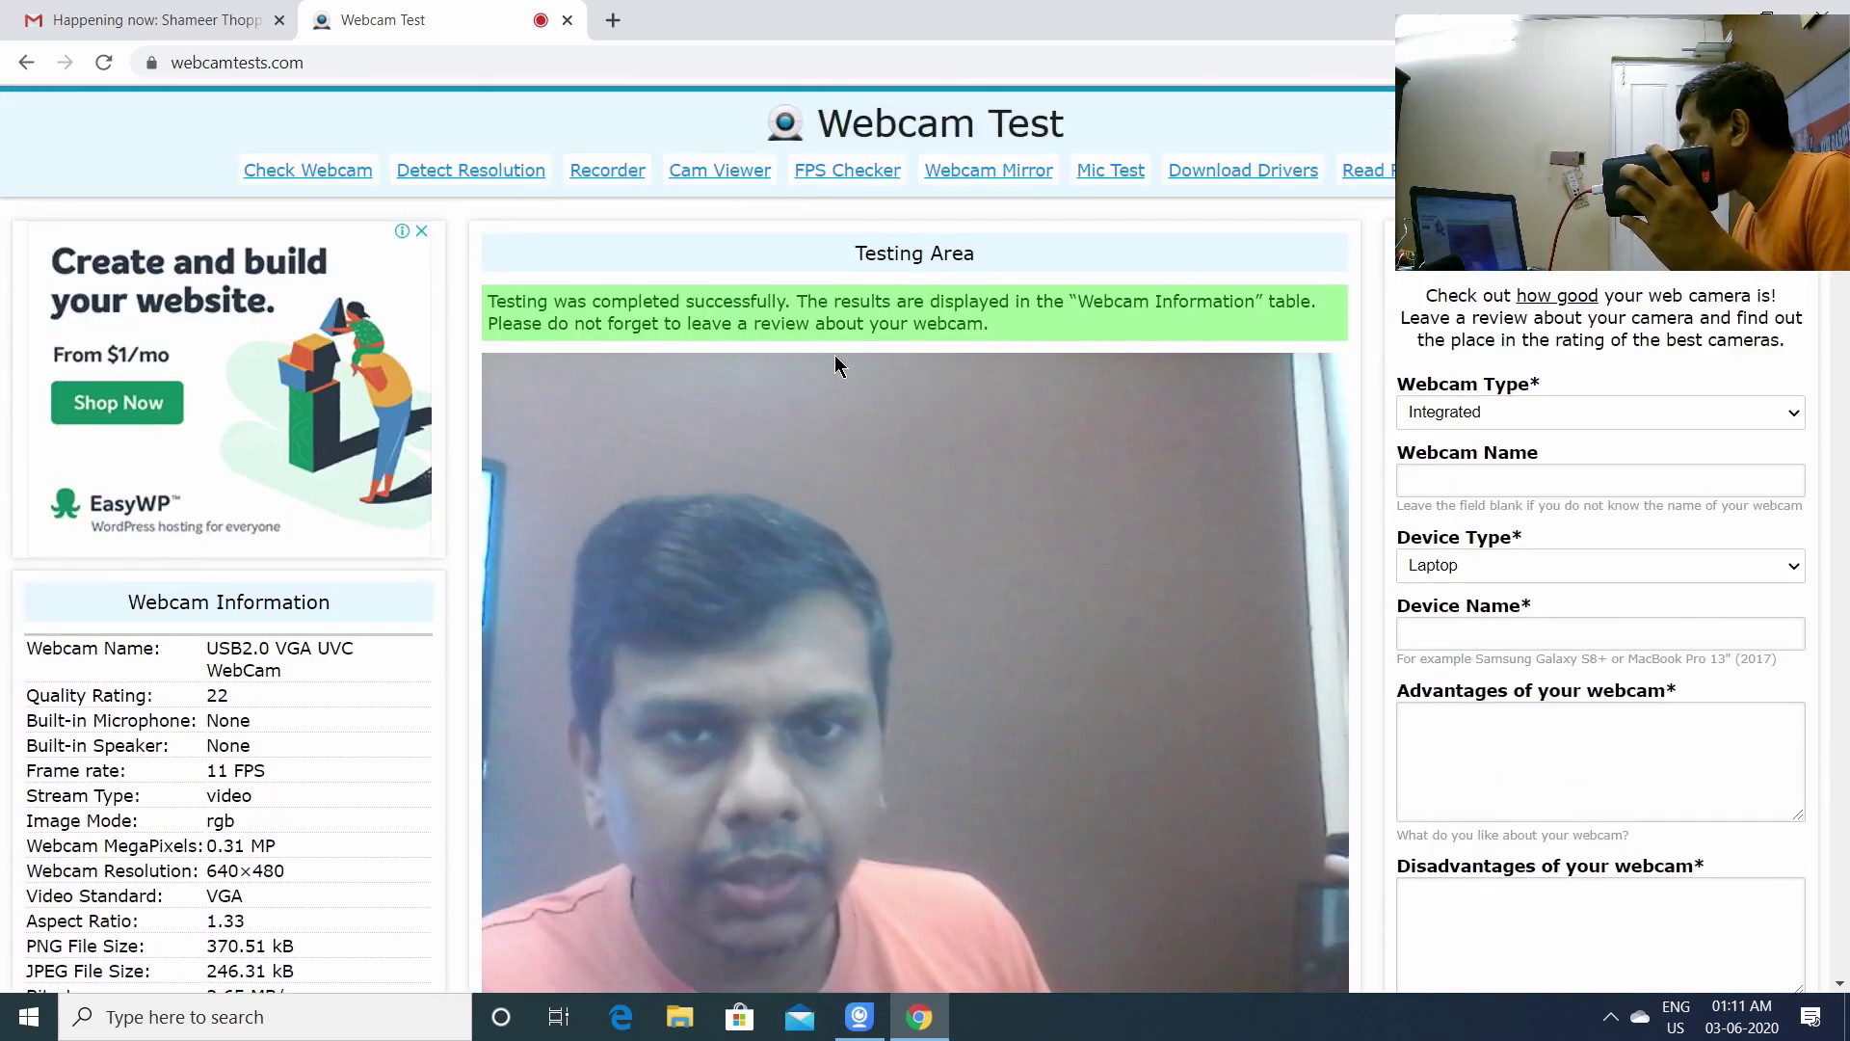
pyautogui.click(342, 53)
pyautogui.press('Return')
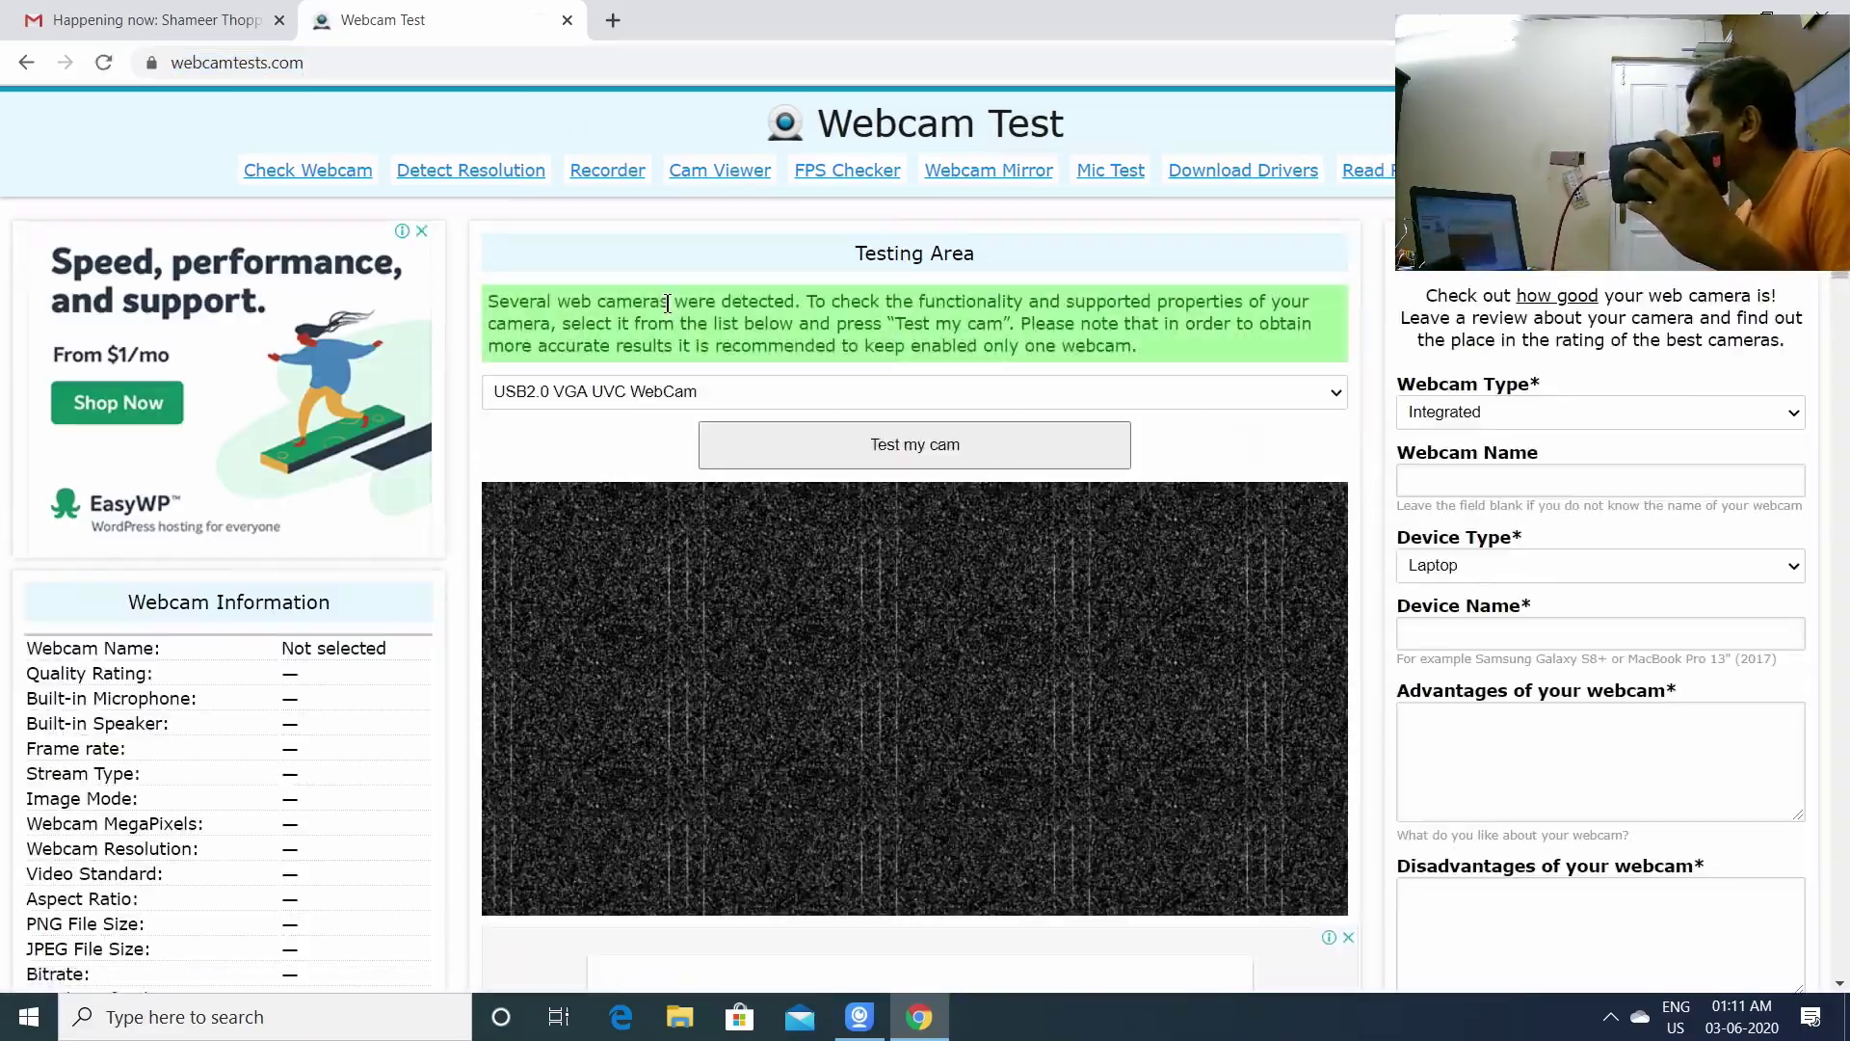
# - Test the e2eSoft iVCam camera at 1280×720 and show its video fullscreen
pyautogui.click(788, 392)
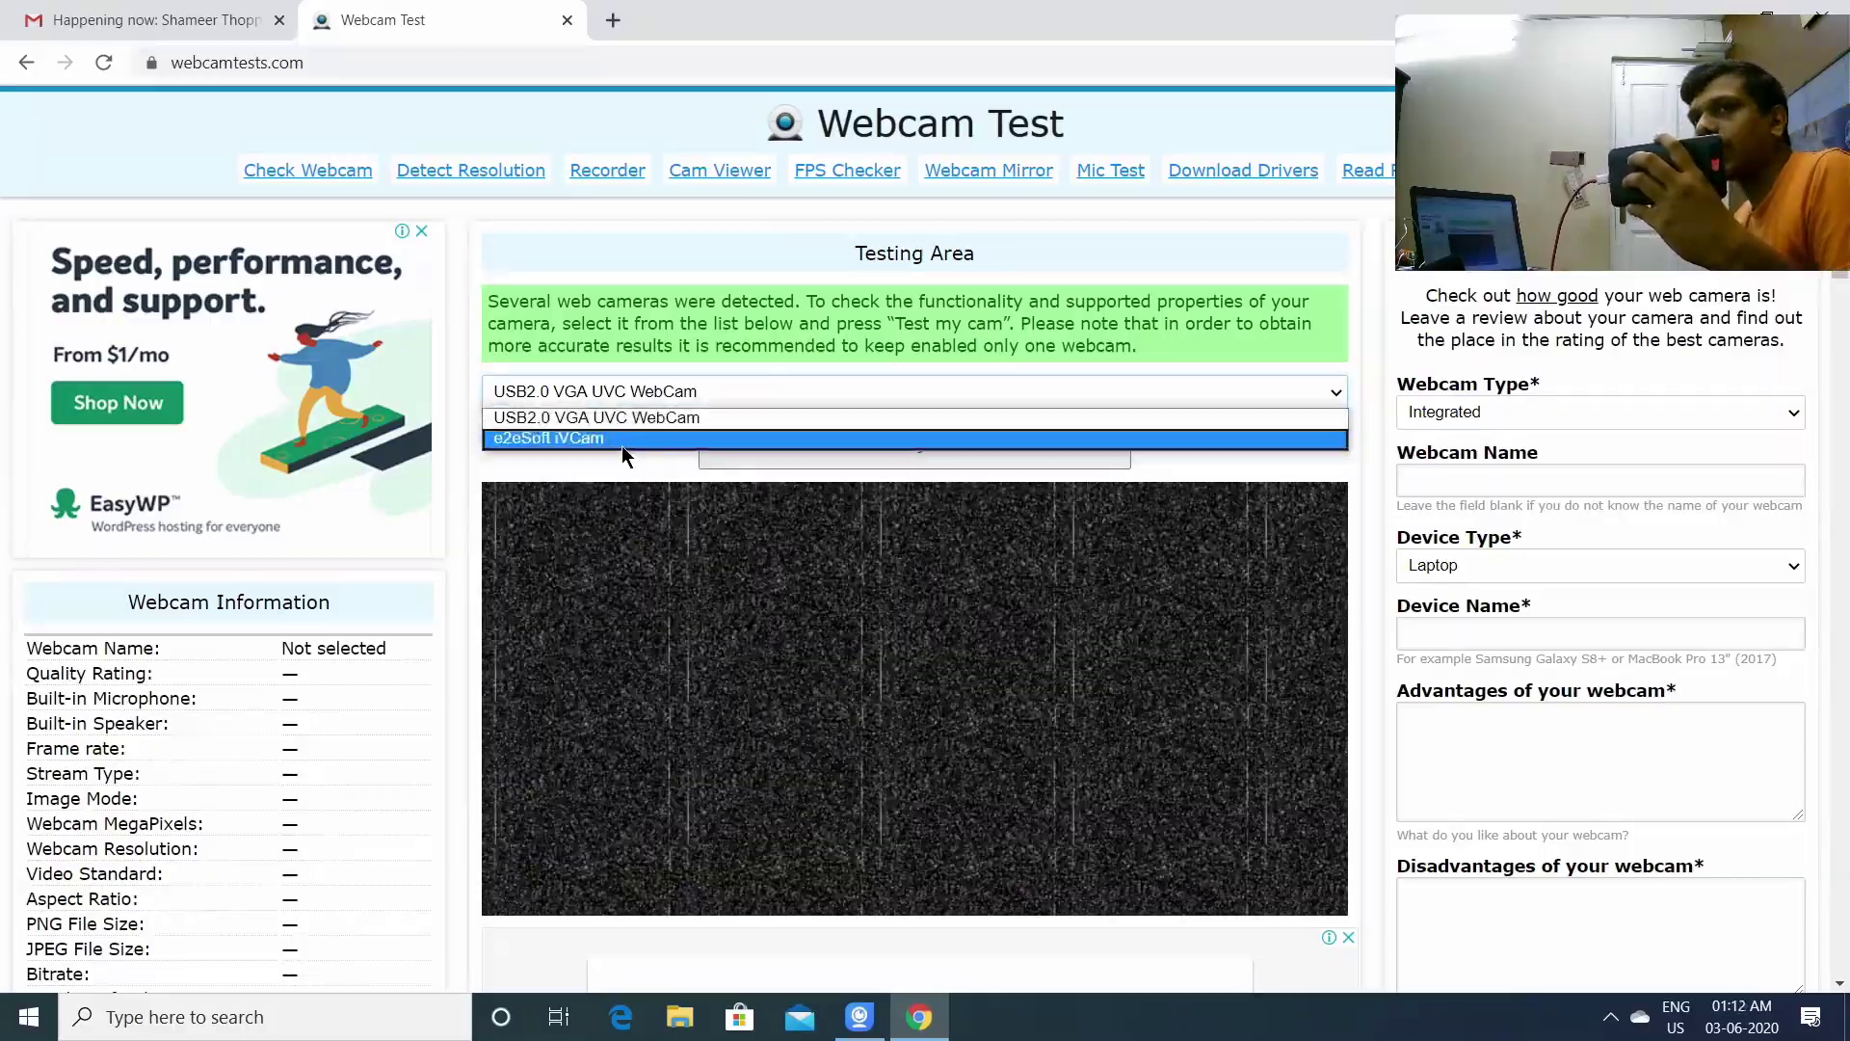
pyautogui.click(621, 445)
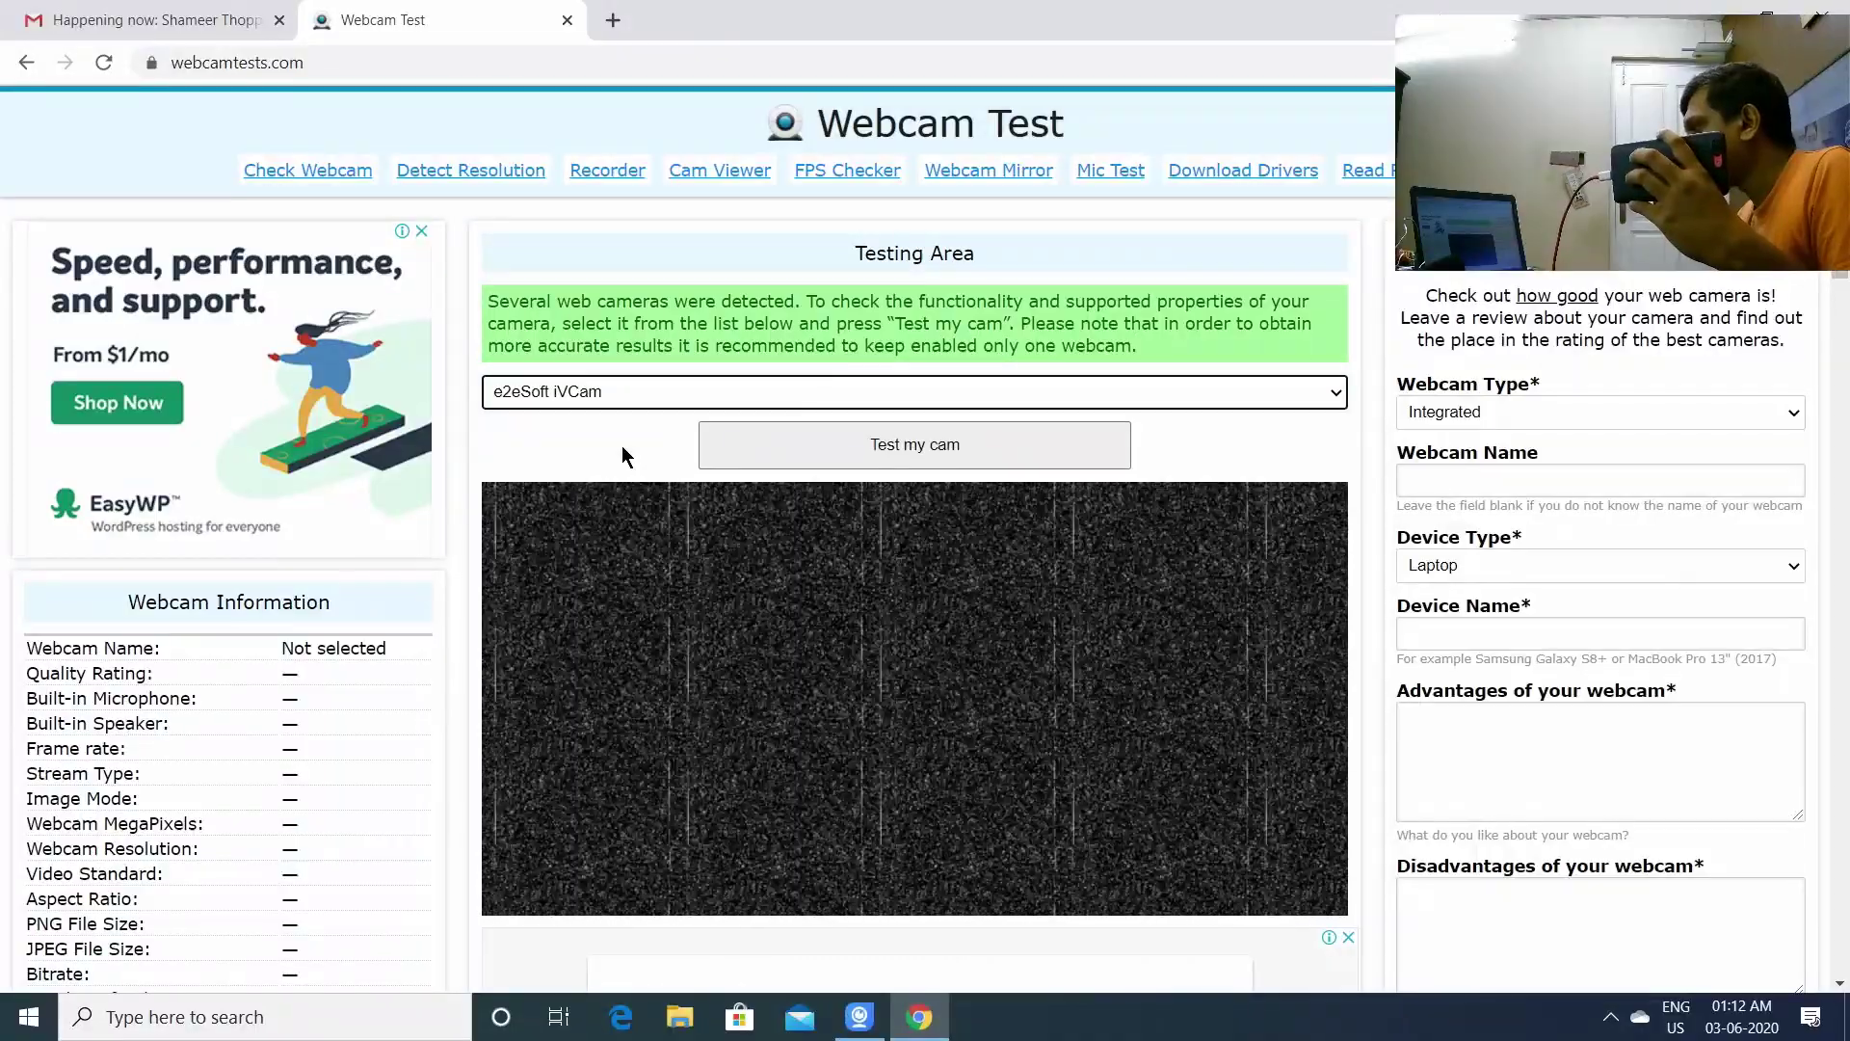
pyautogui.click(855, 447)
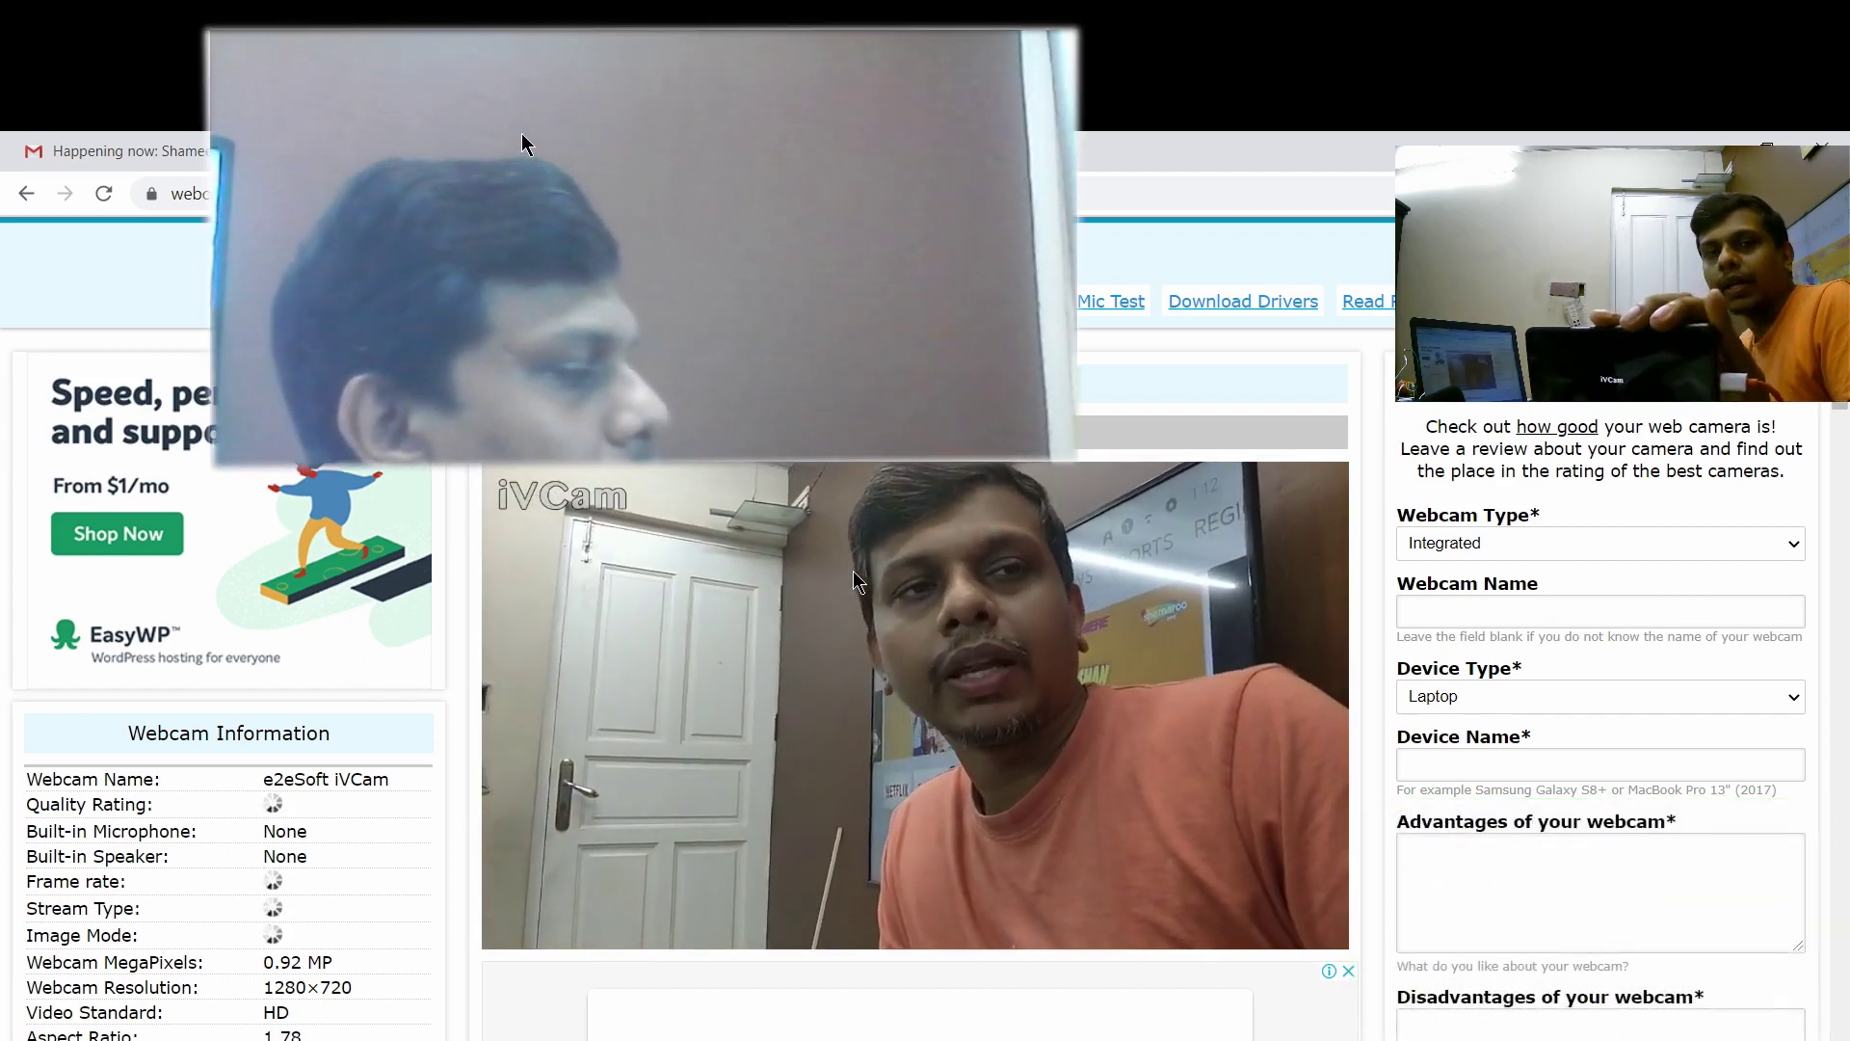
pyautogui.doubleClick(999, 940)
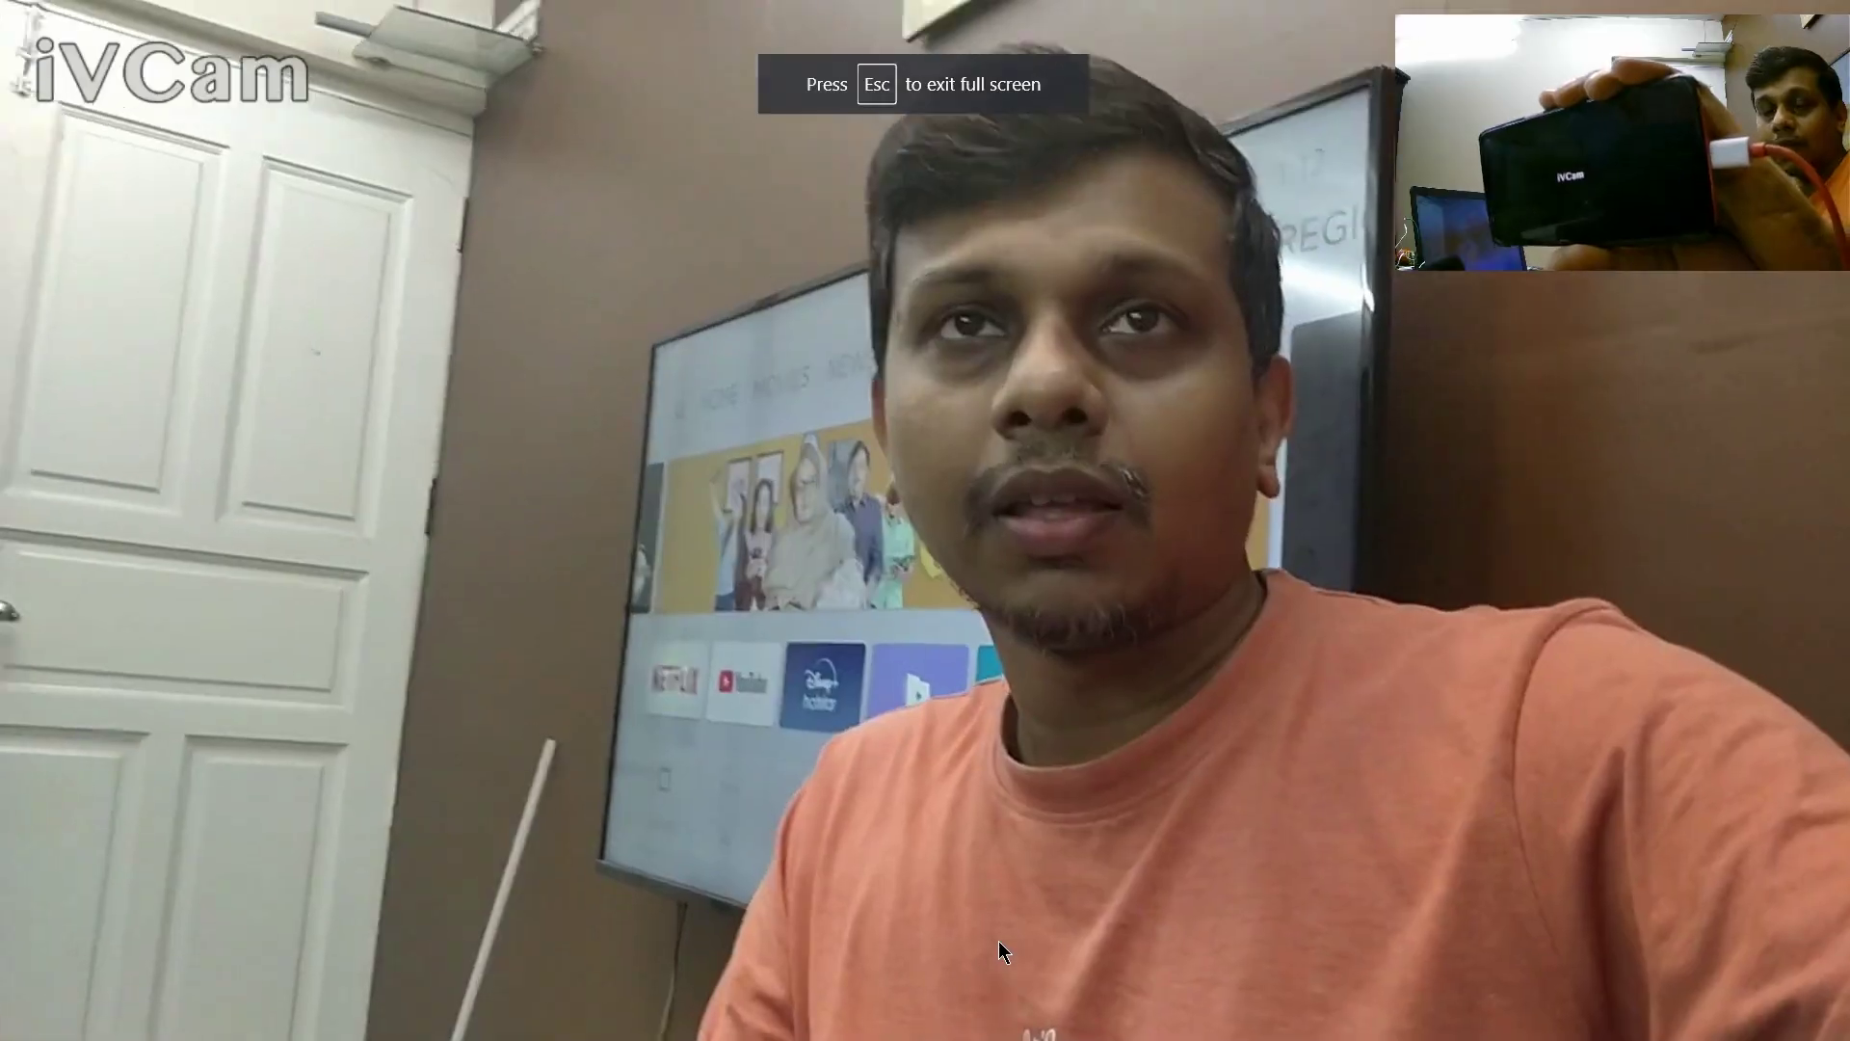